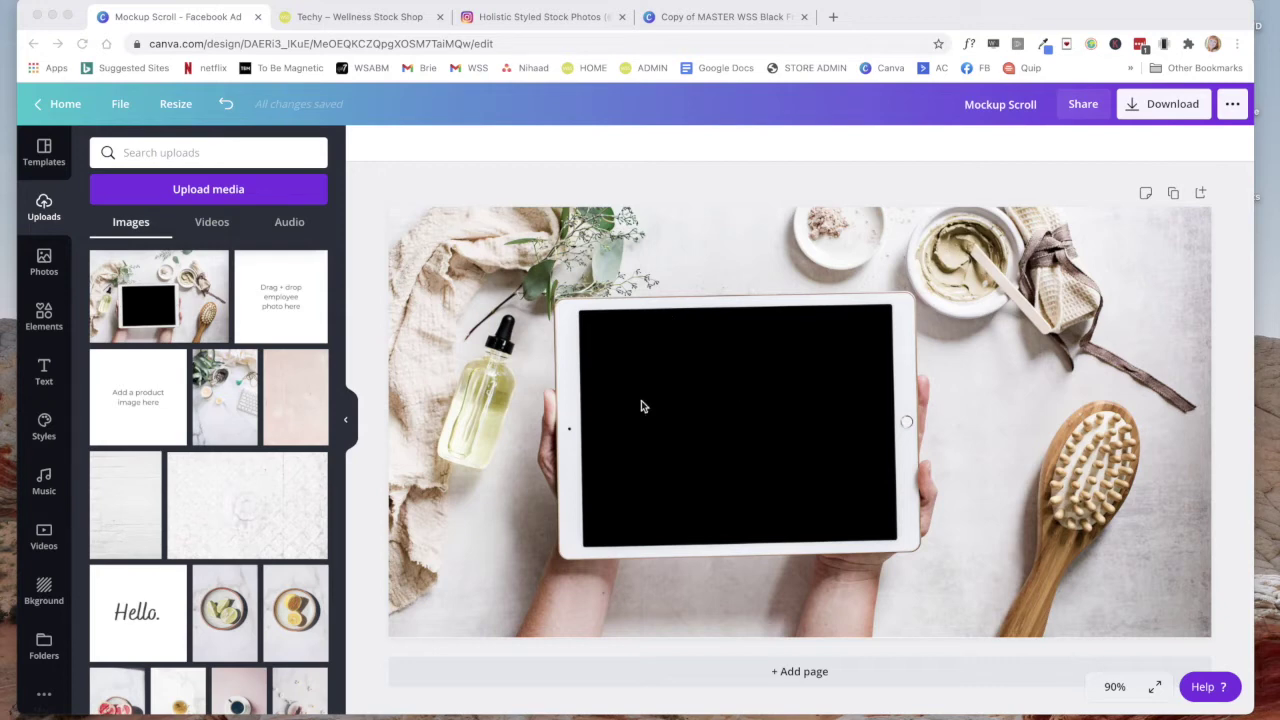
- Scroll through the Techy mockups gallery's tablet and phone mockup photos
click(346, 17)
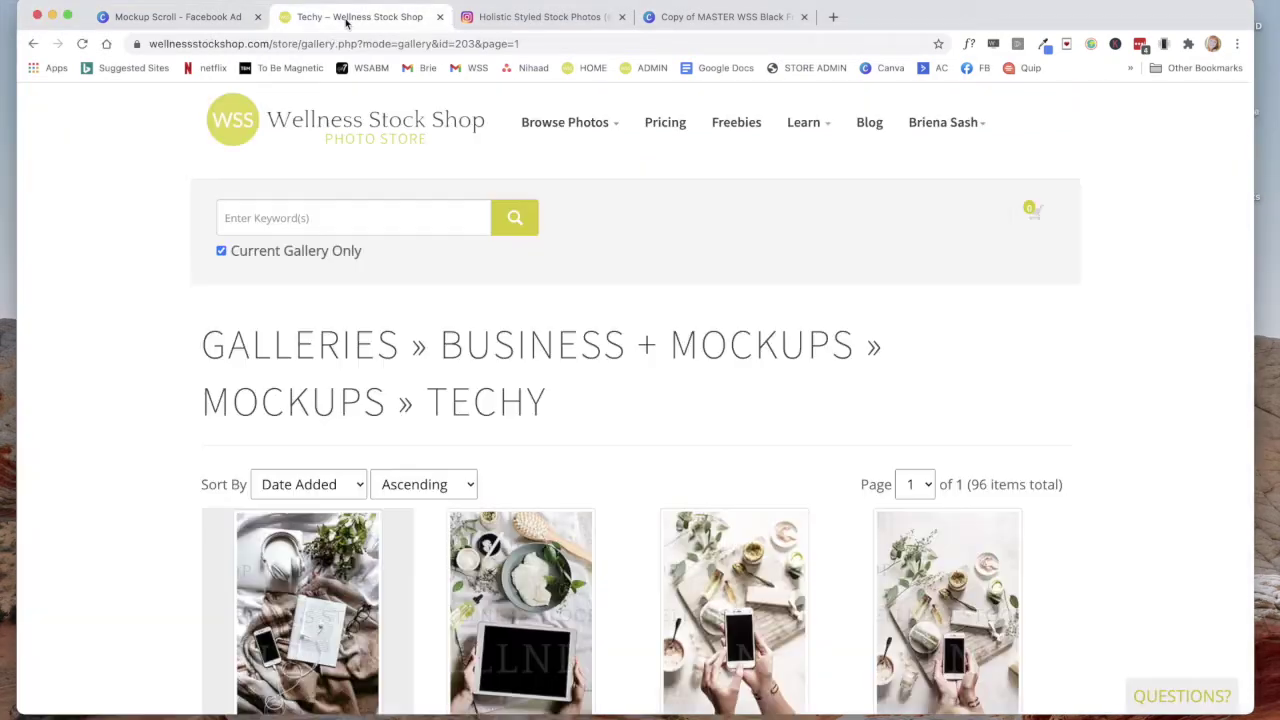
scroll(1087, 335, down, 5)
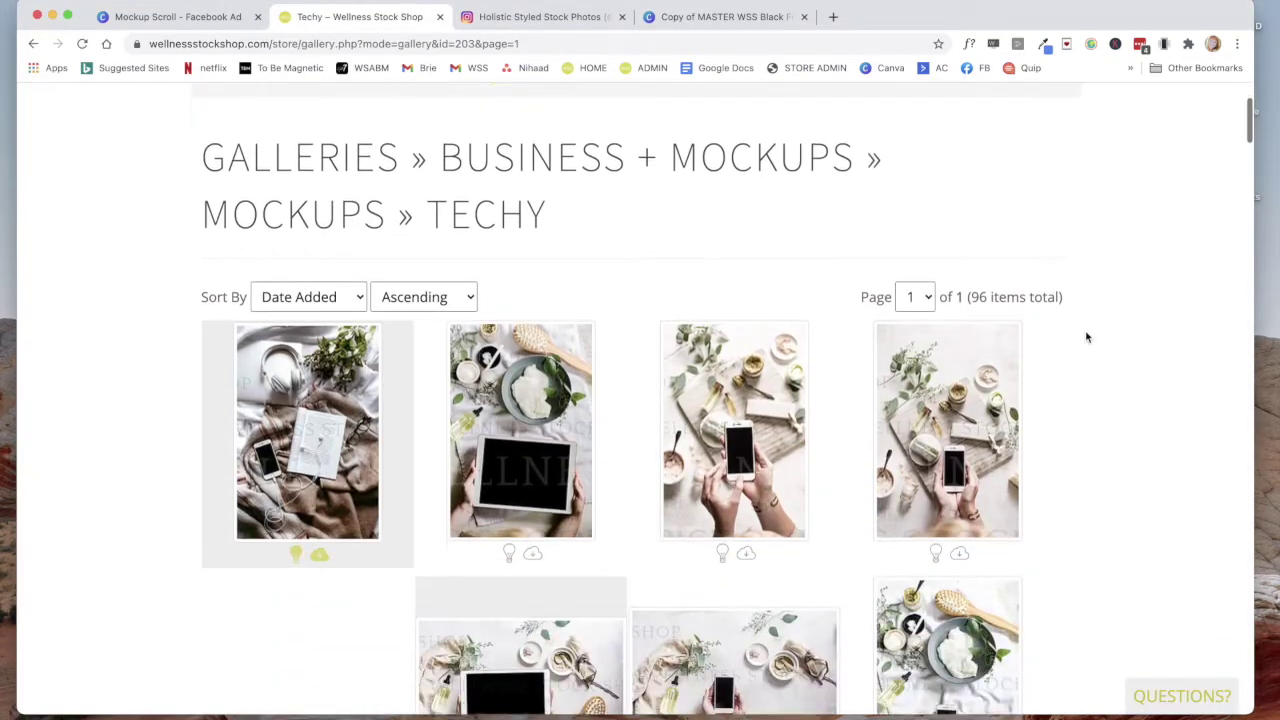
scroll(1087, 337, down, 6)
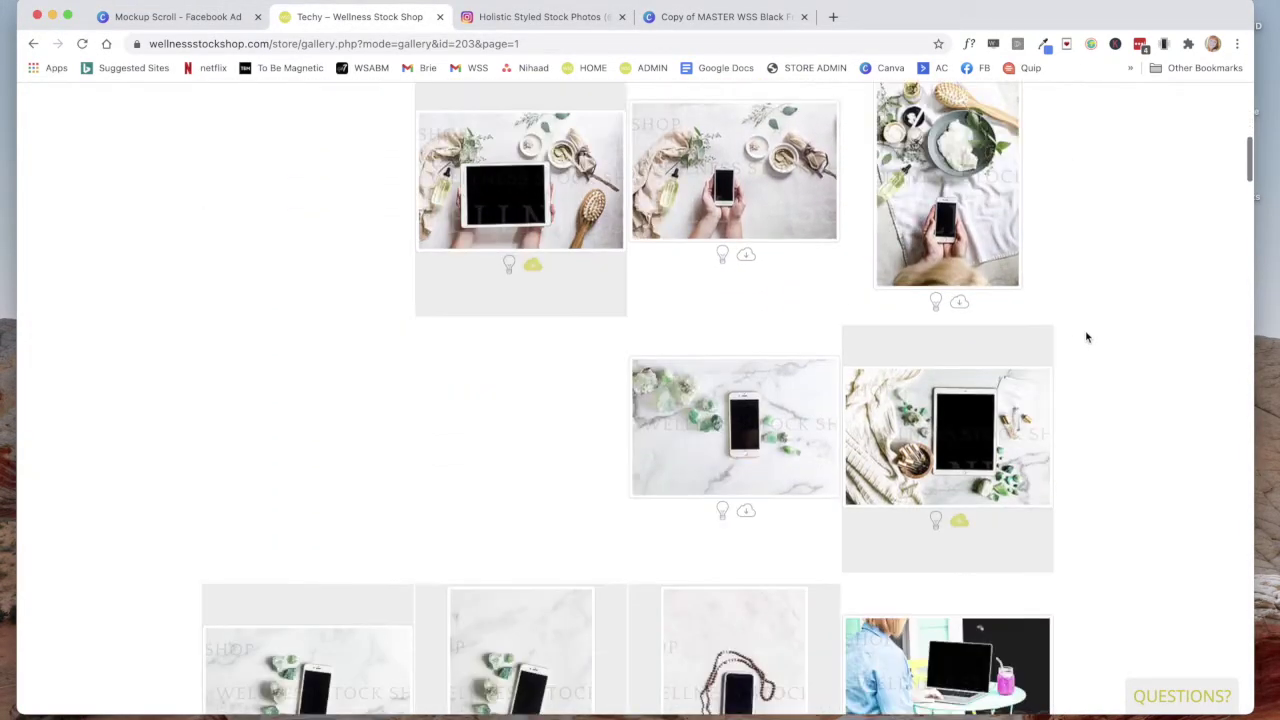
scroll(1087, 337, down, 6)
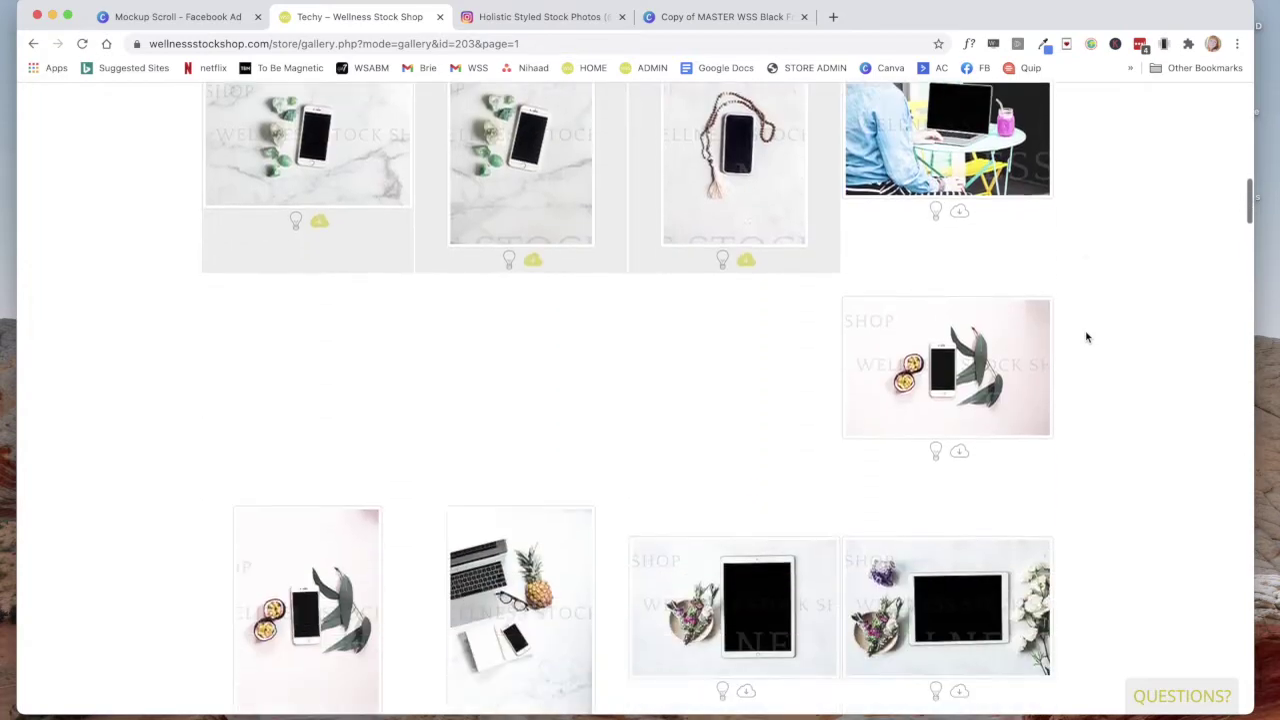
scroll(1087, 337, down, 2)
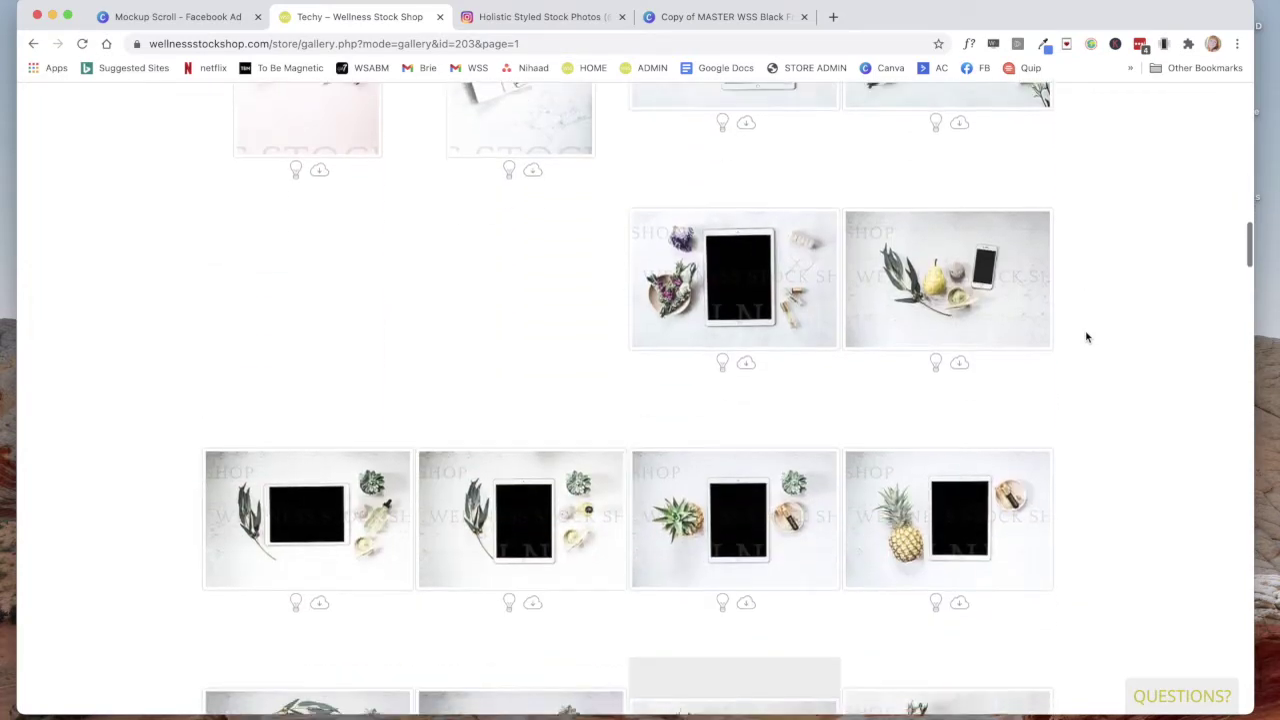
scroll(1087, 337, up, 10)
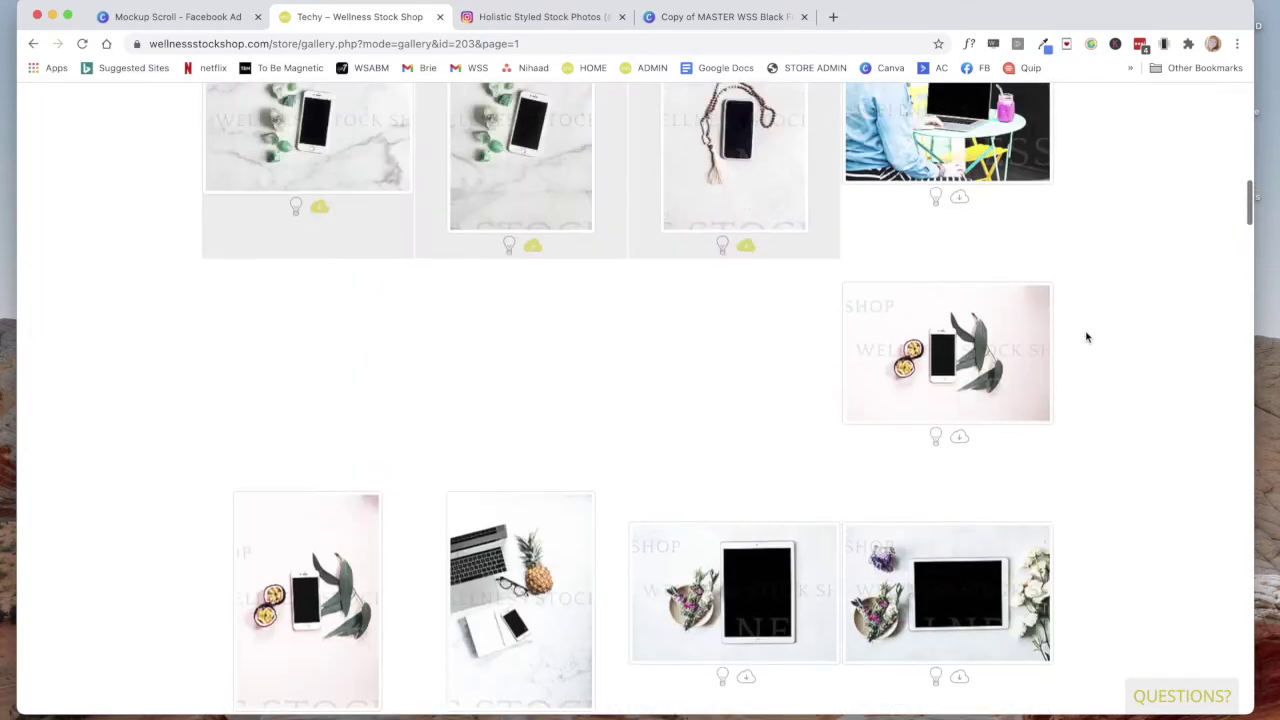
- Check the Canva design, return to the gallery, then bring up QuickTime Player's Dock menu
key(ctrl+shift+Tab)
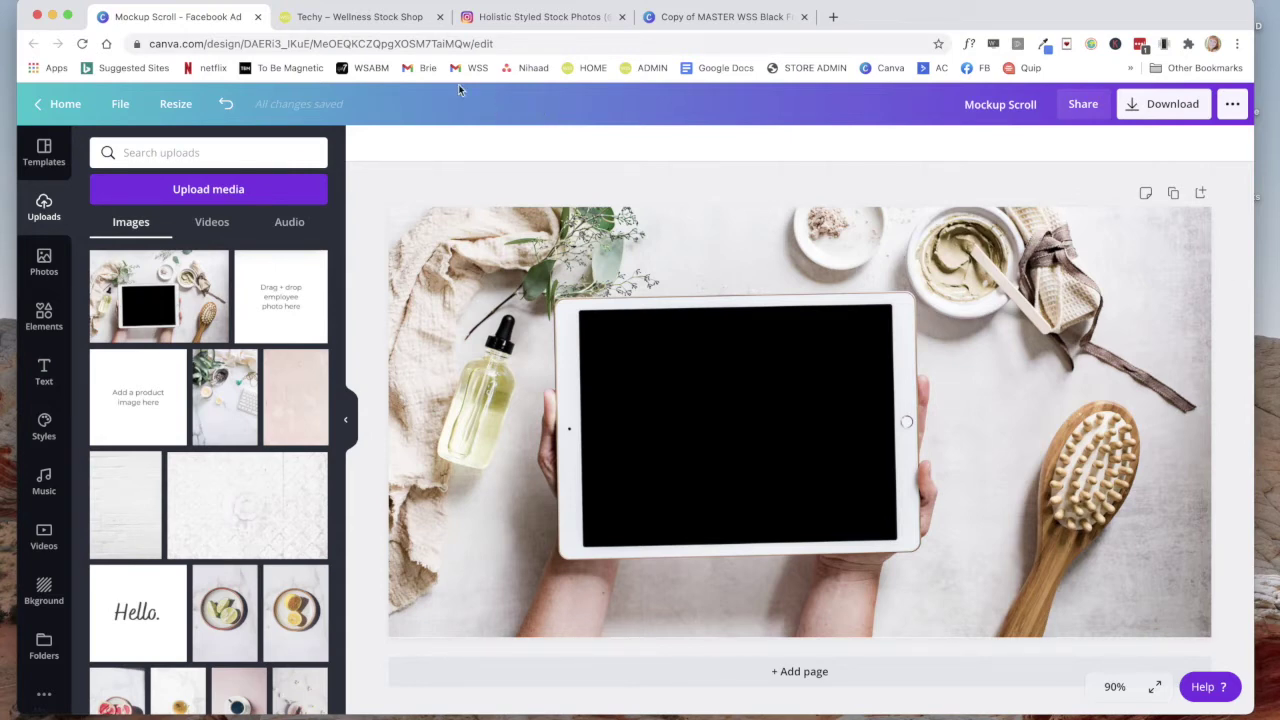
click(374, 17)
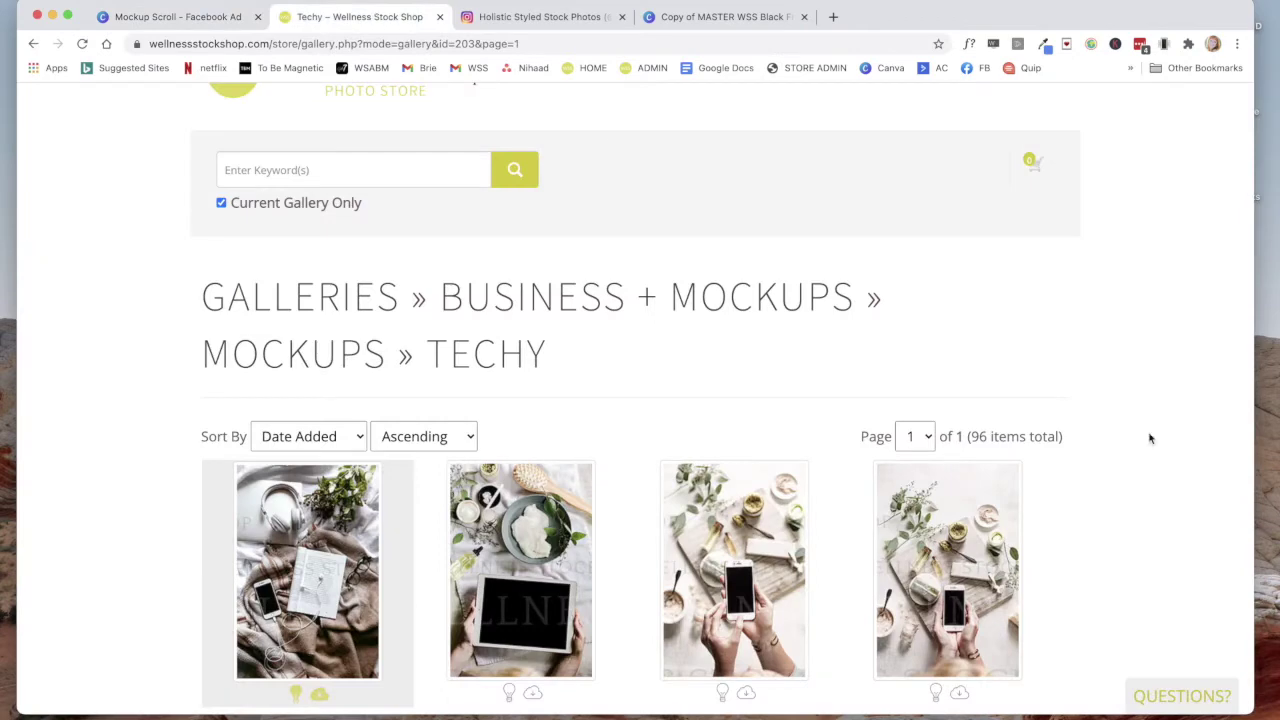
scroll(1150, 438, down, 3)
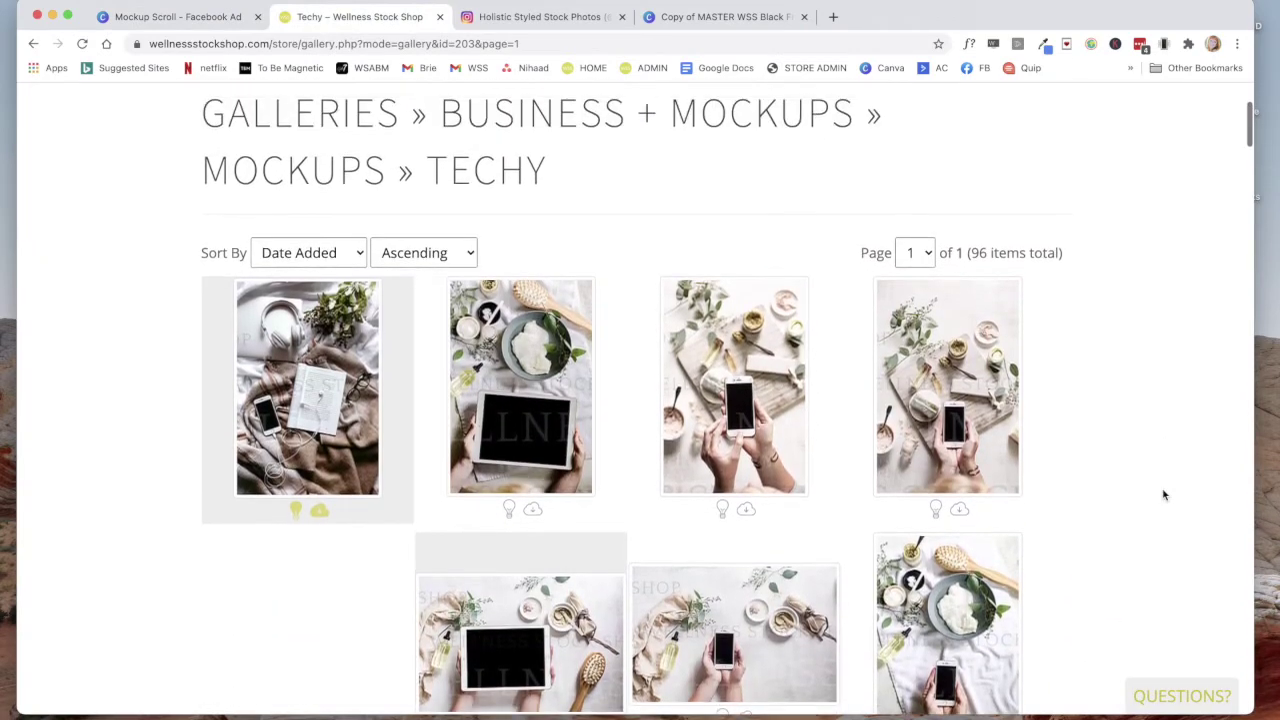
scroll(1163, 494, down, 2)
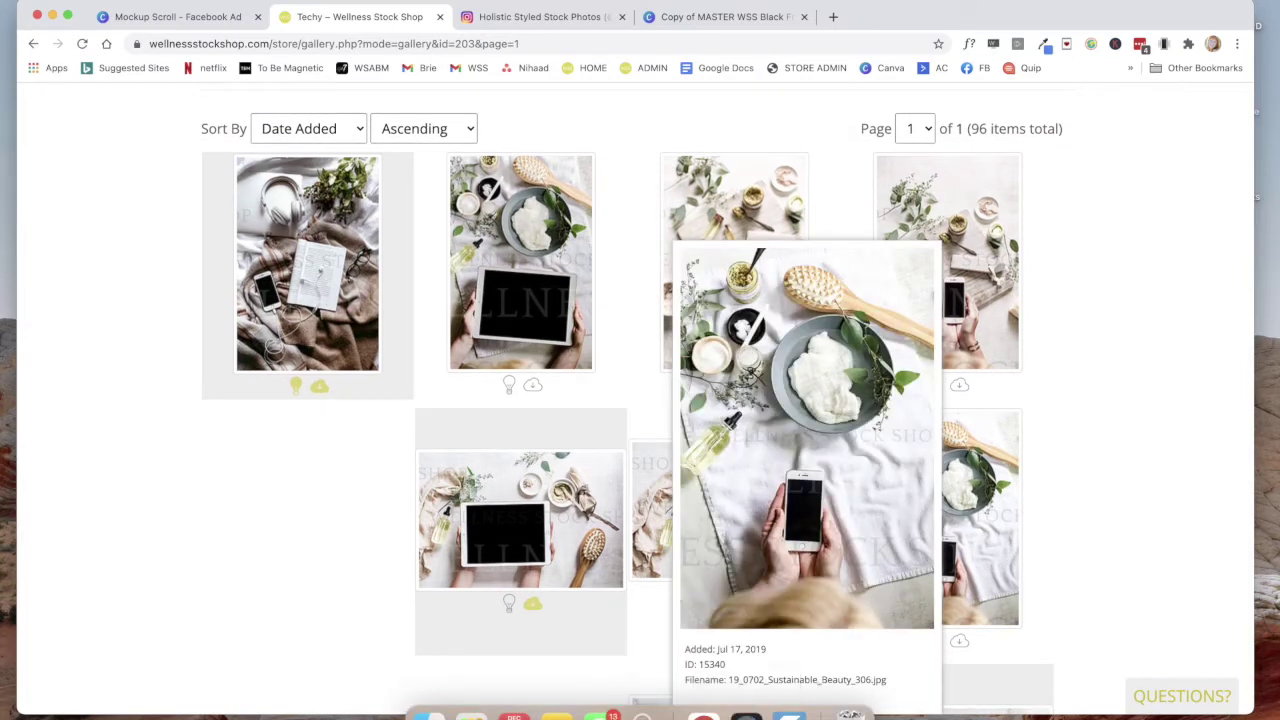
right_click(746, 716)
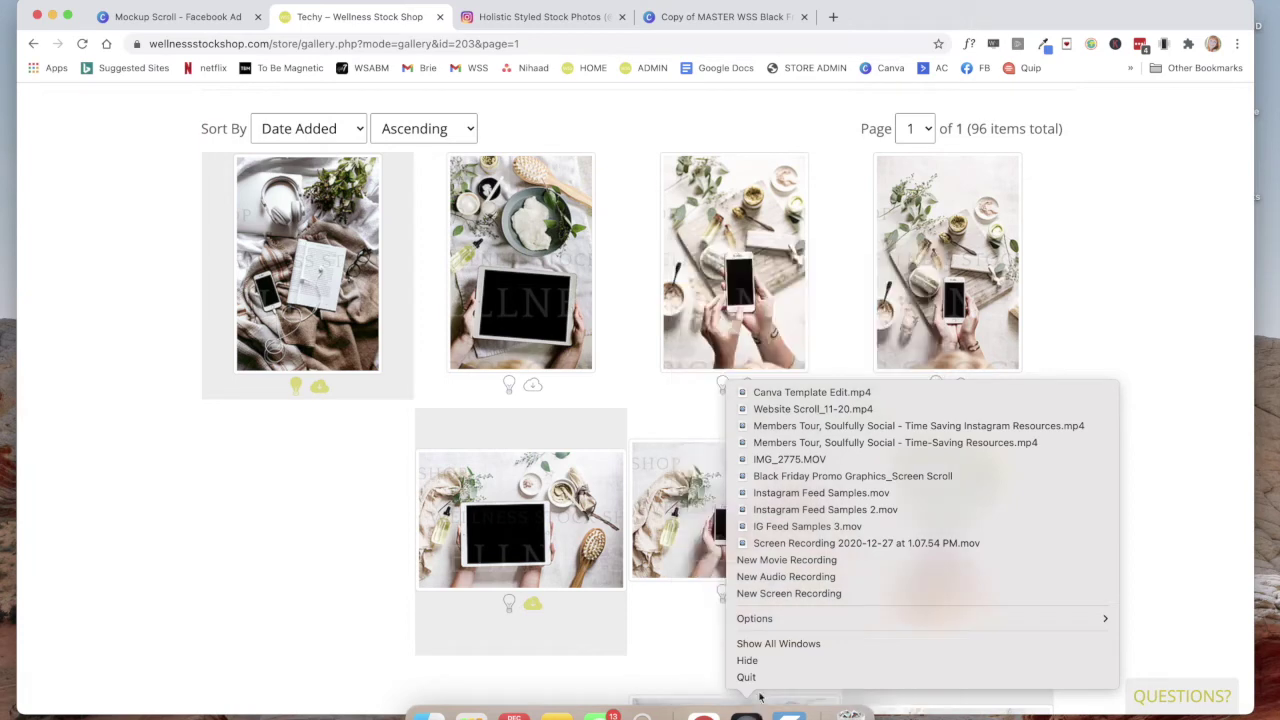
- Start a new QuickTime screen recording with its capture area stretched over the browser window
click(773, 596)
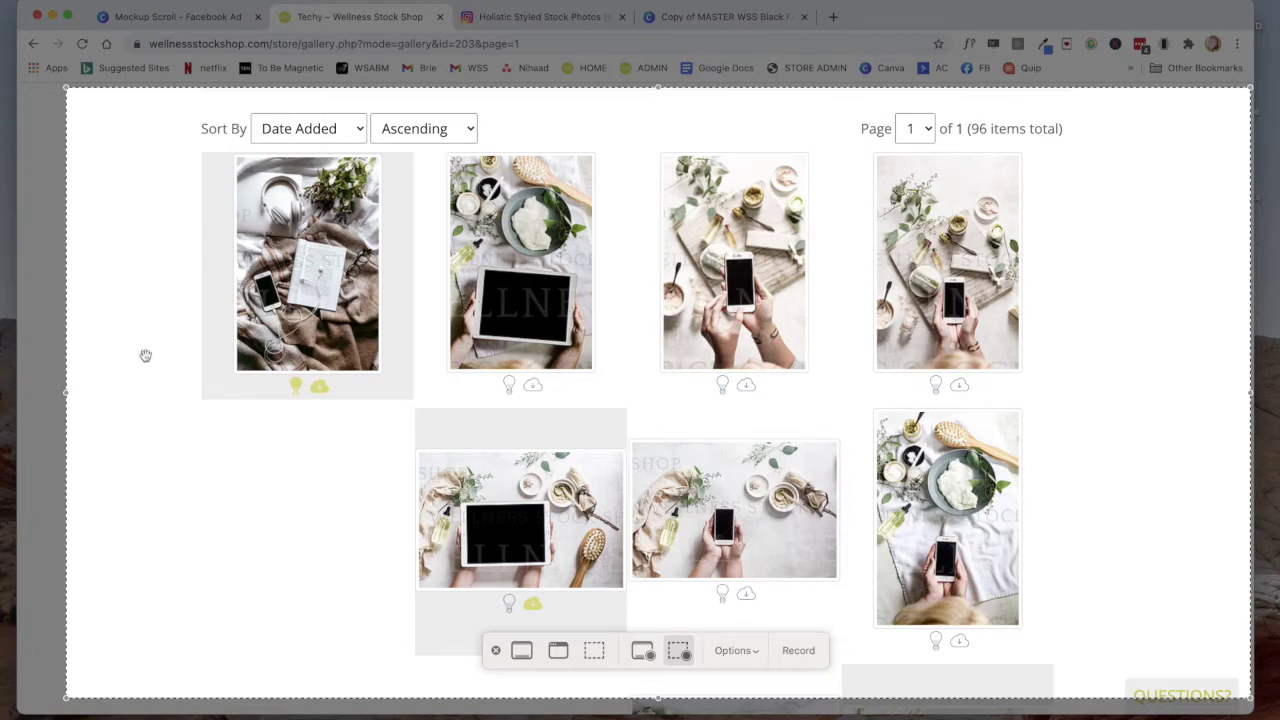
drag(92, 356, 40, 356)
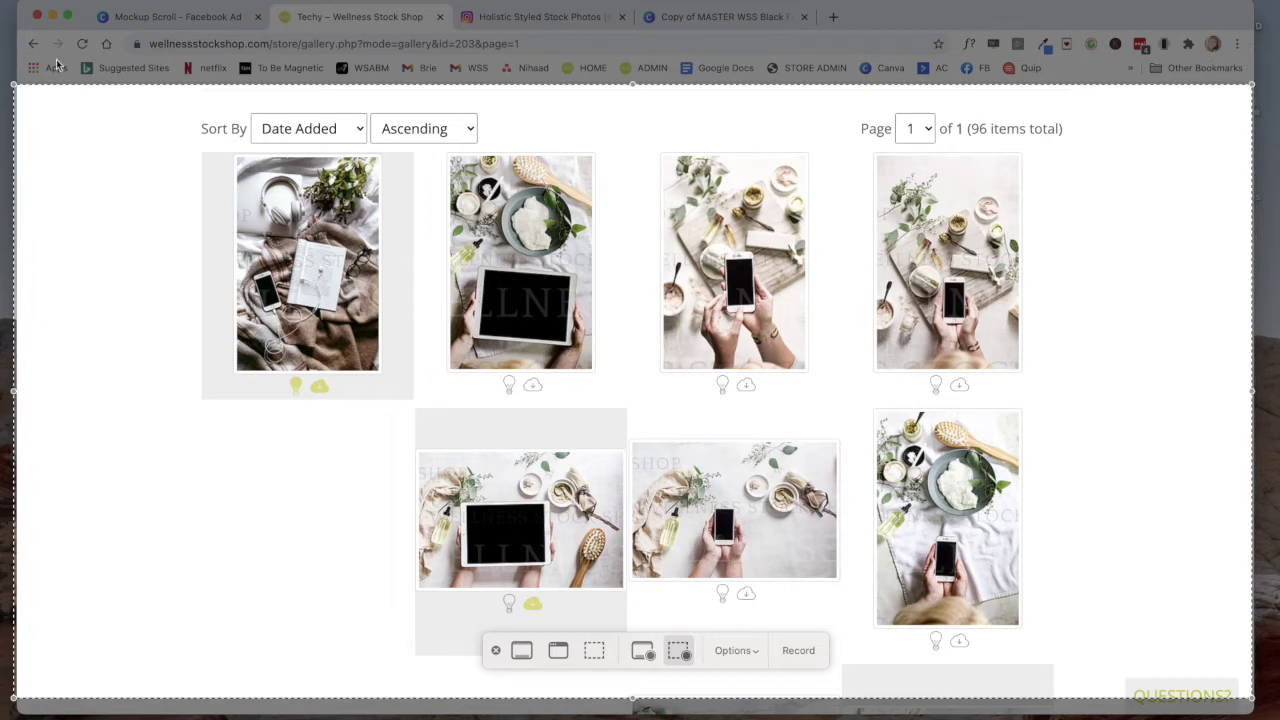
drag(13, 86, 20, 86)
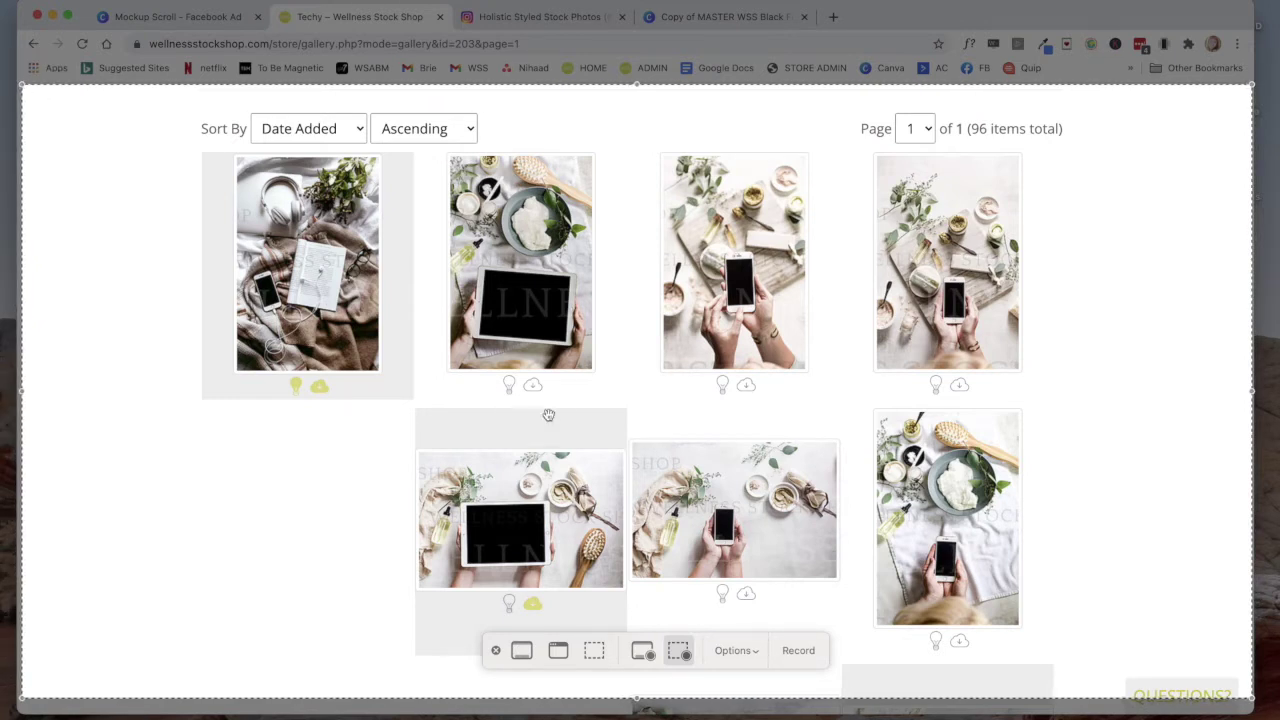
- Record the Techy gallery page scrolling down
click(798, 650)
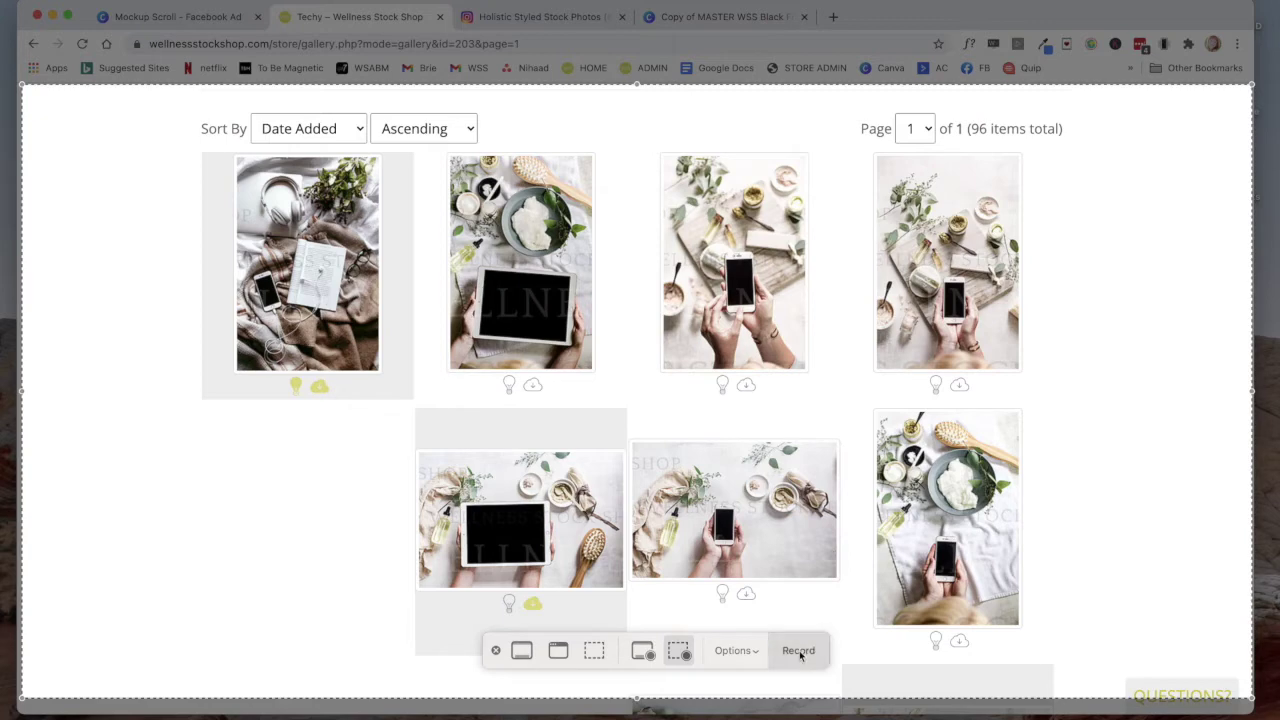
scroll(1052, 505, down, 1)
scroll(1052, 505, down, 5)
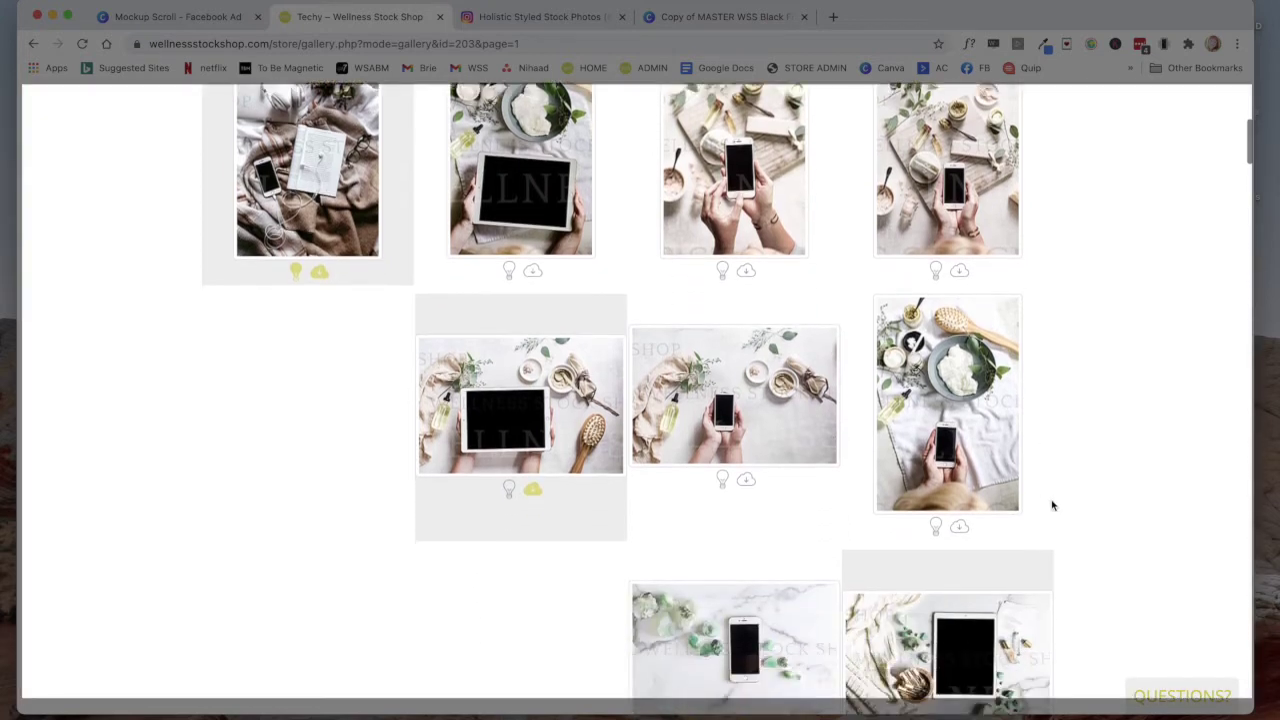
scroll(1060, 510, down, 4)
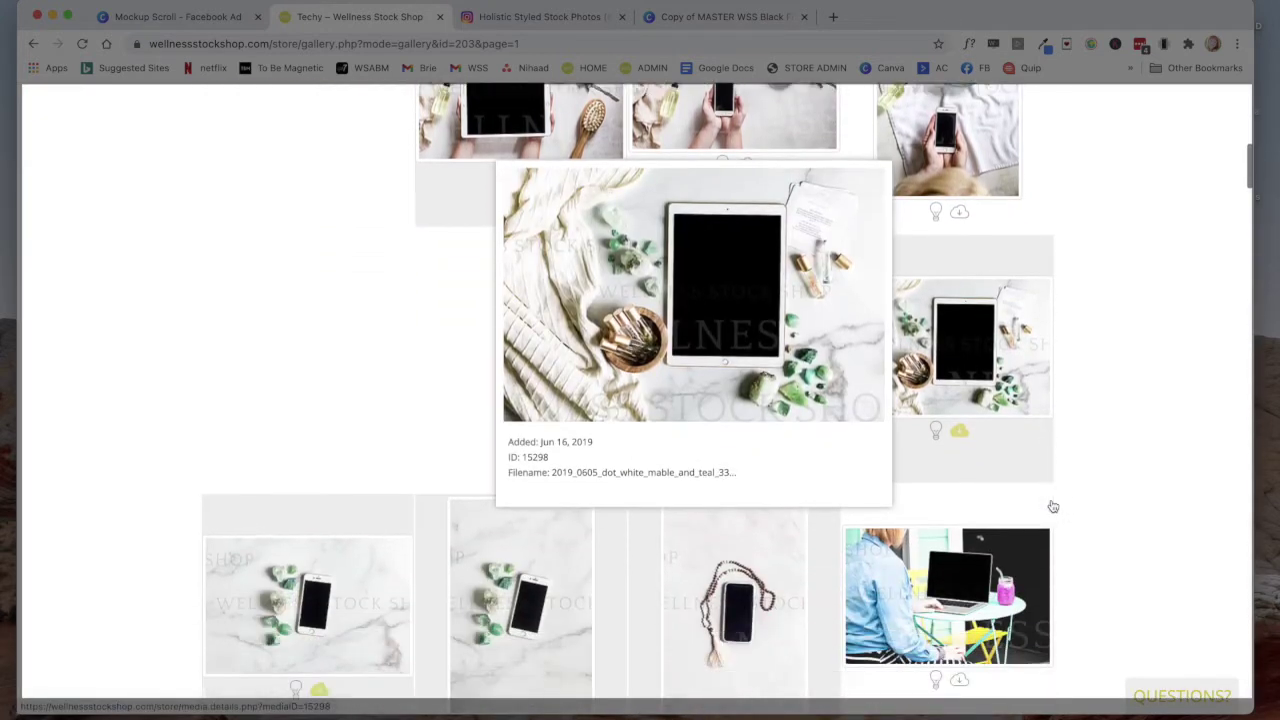
scroll(1097, 536, down, 4)
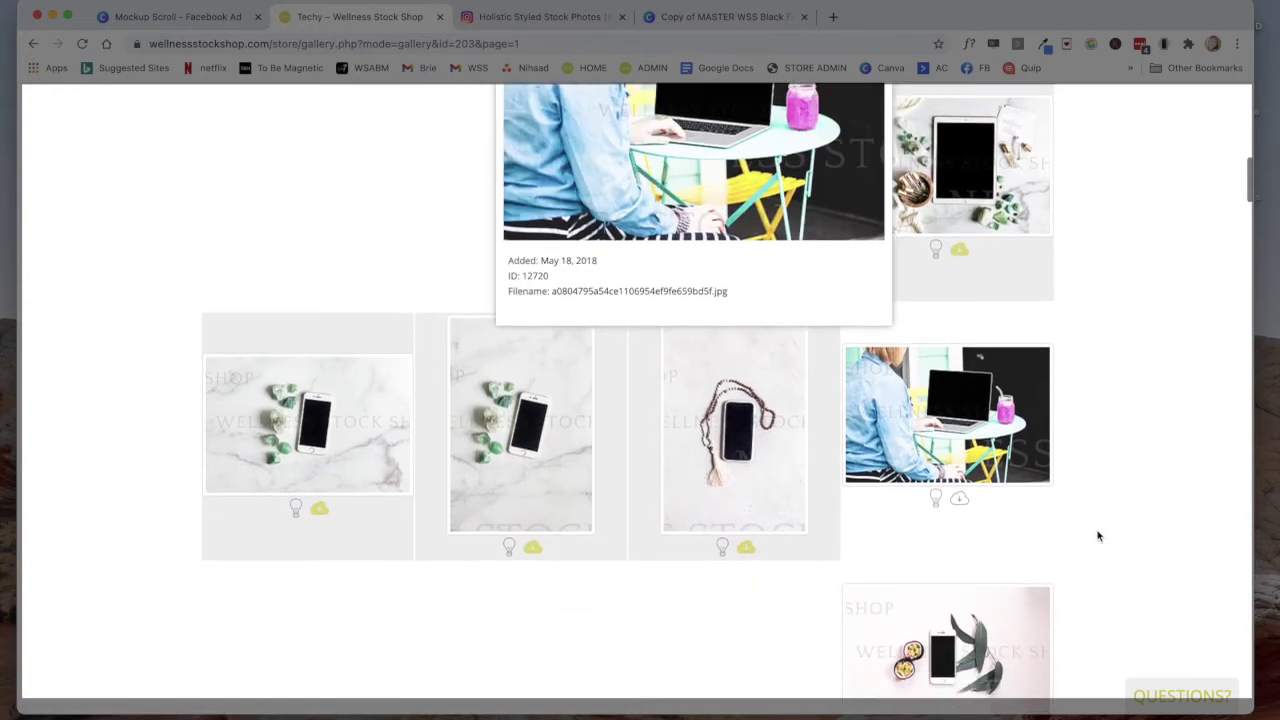
scroll(1097, 536, down, 5)
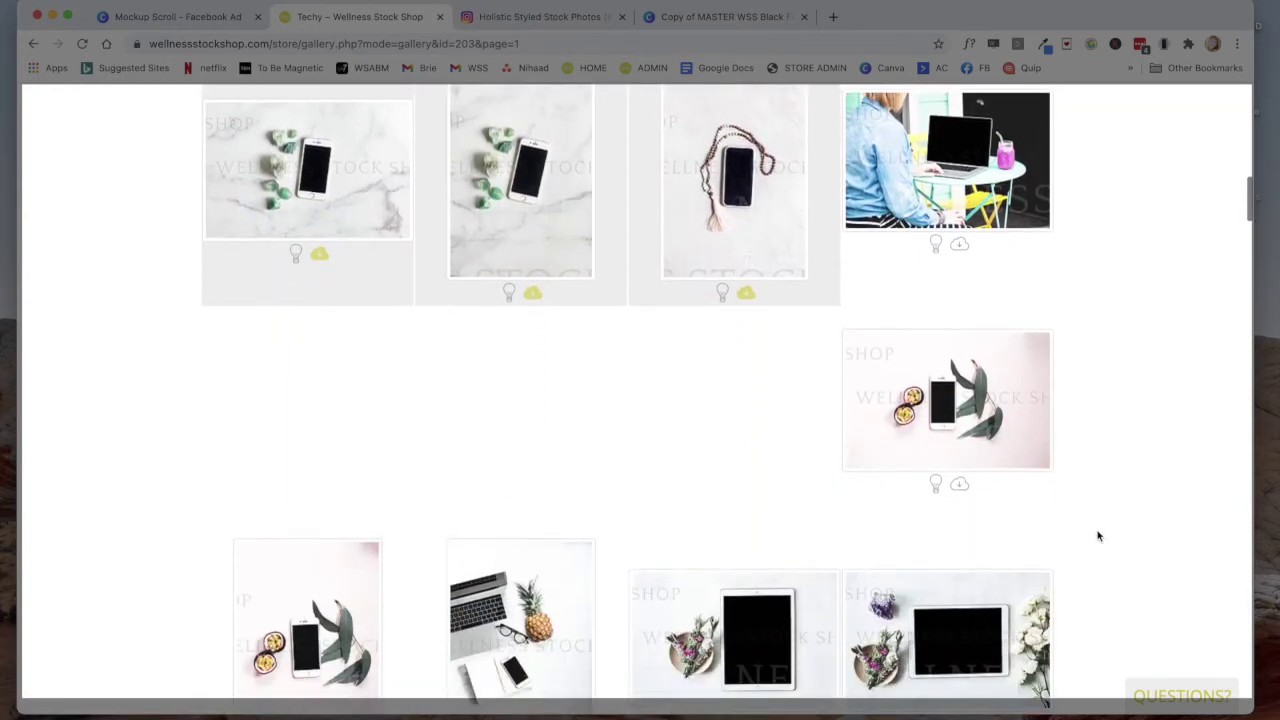
scroll(1097, 536, down, 5)
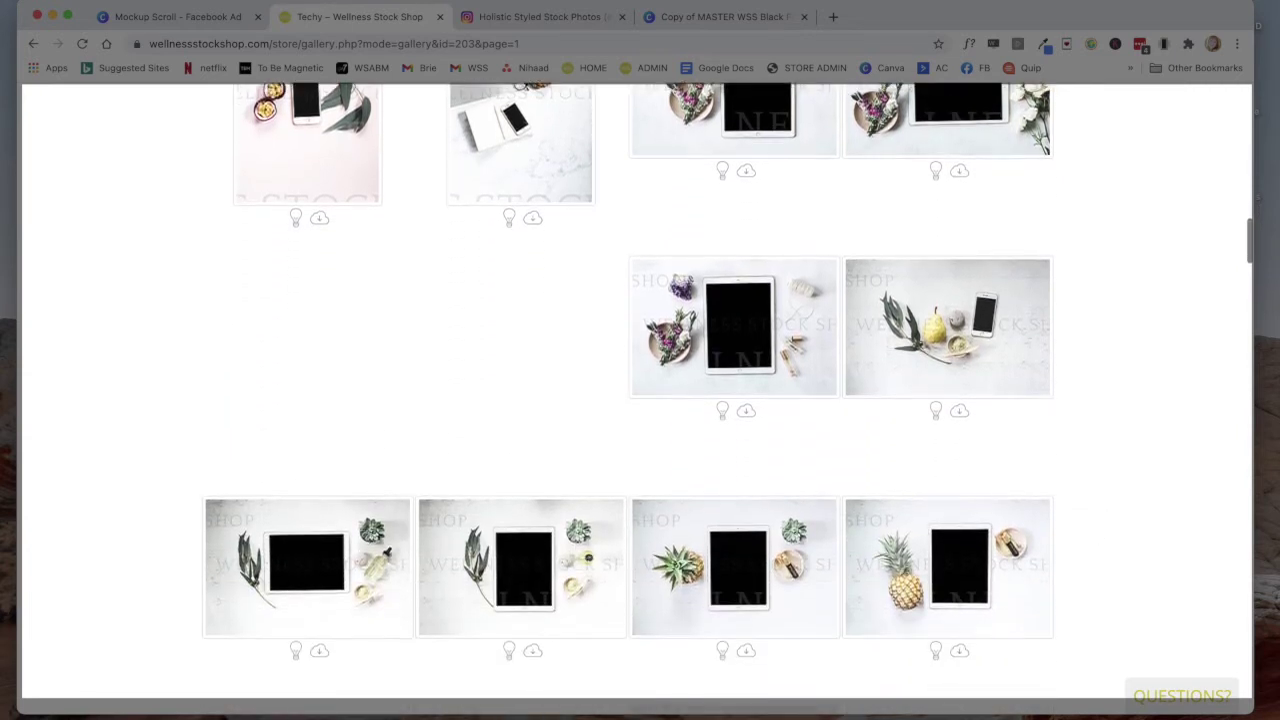
- Stop the 14-second recording, play it back, and close the playback window
click(710, 717)
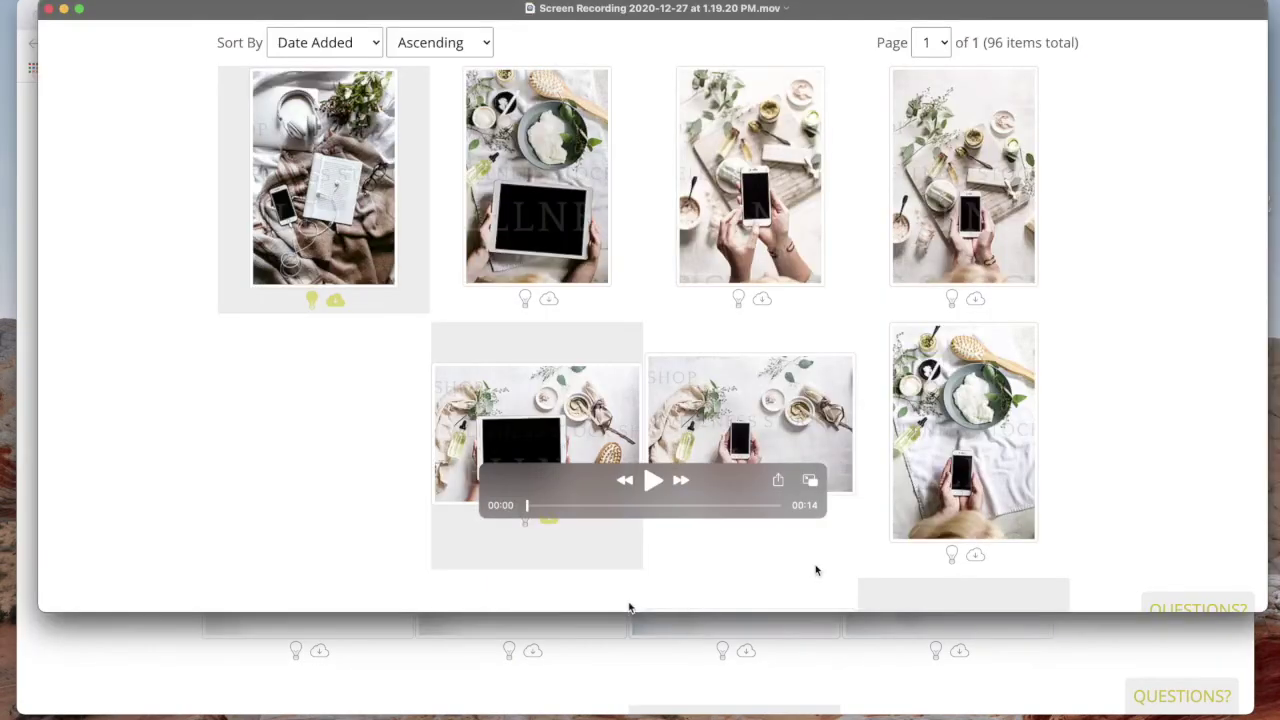
click(652, 481)
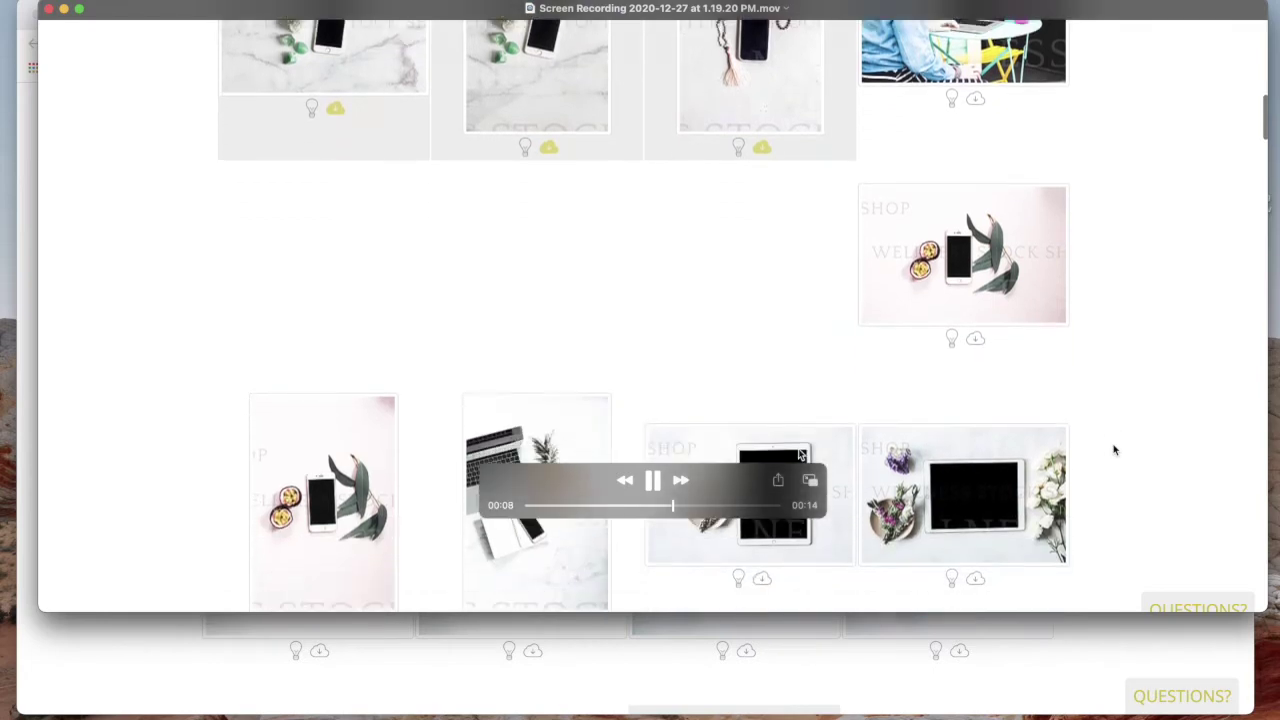
key(super+w)
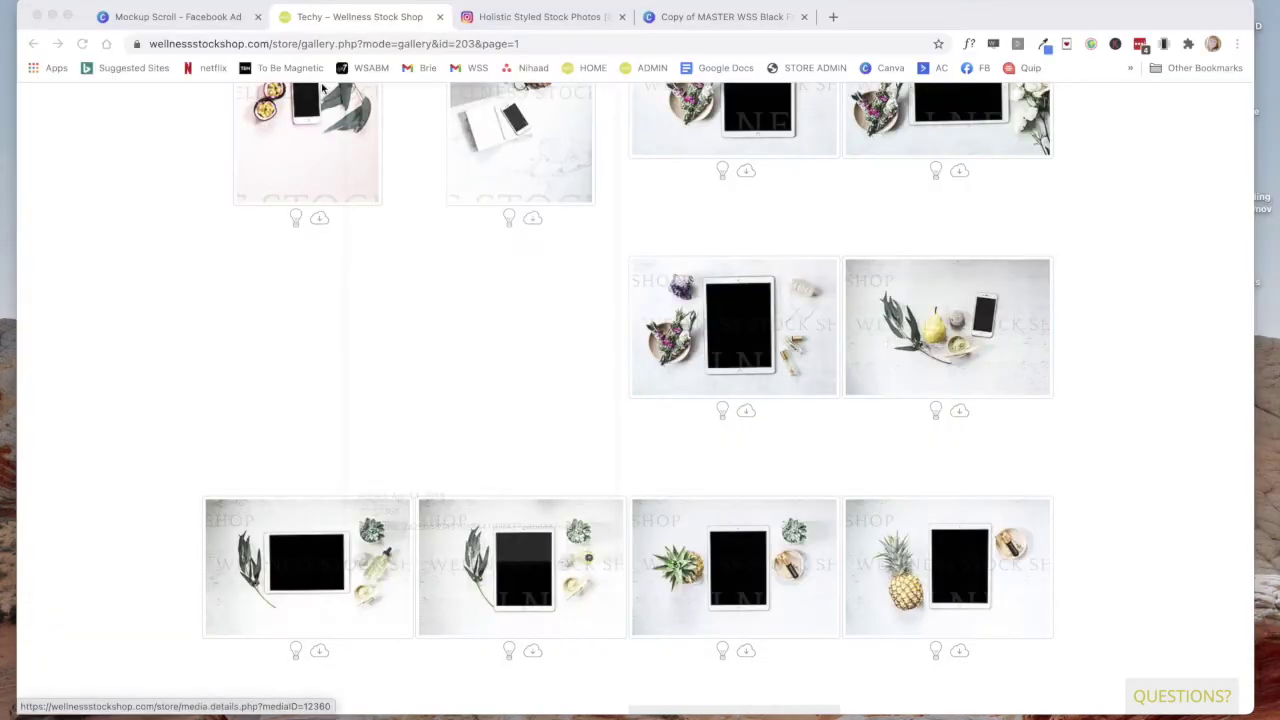
- Upload the gallery screen recording from the computer into the Mockup Scroll design
click(186, 17)
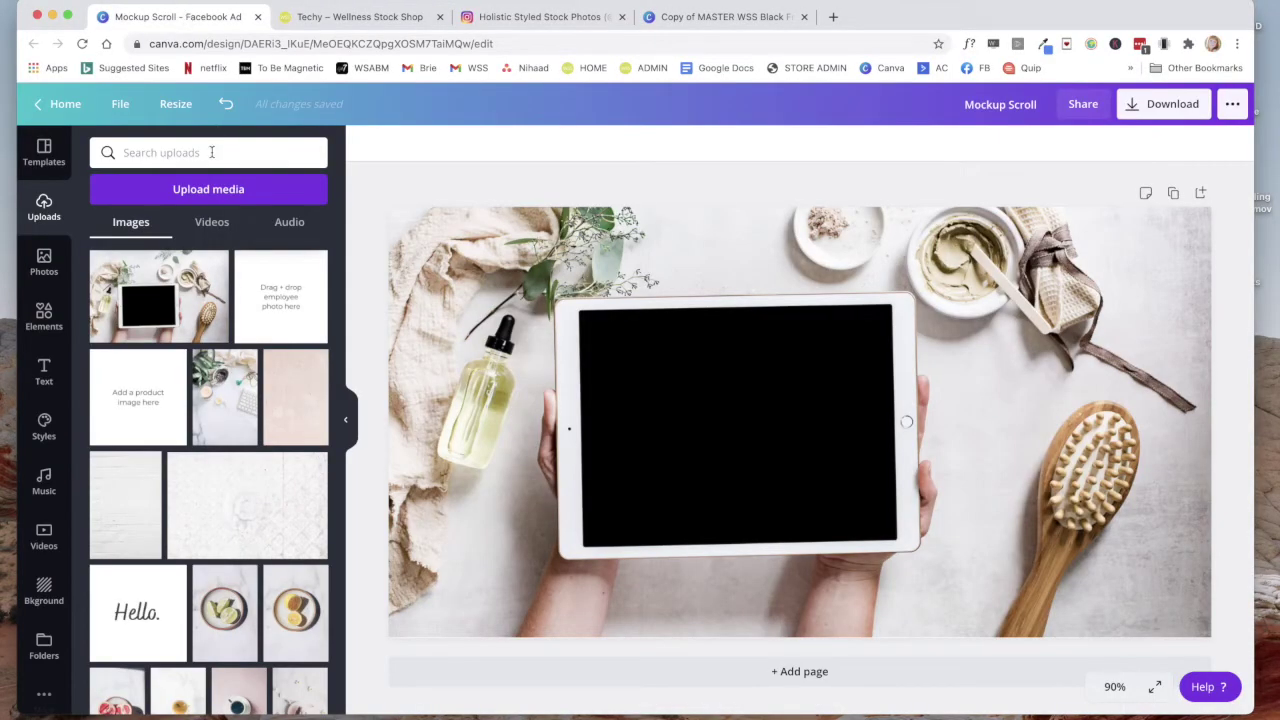
click(206, 191)
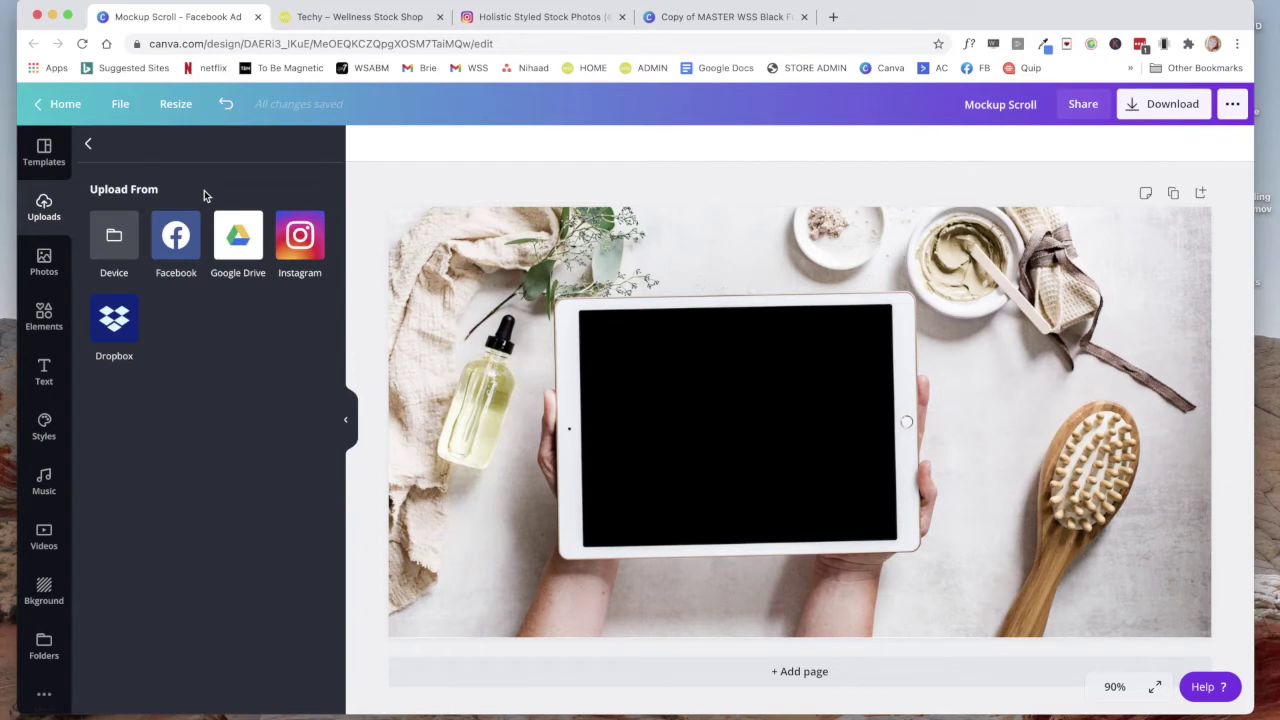
click(116, 240)
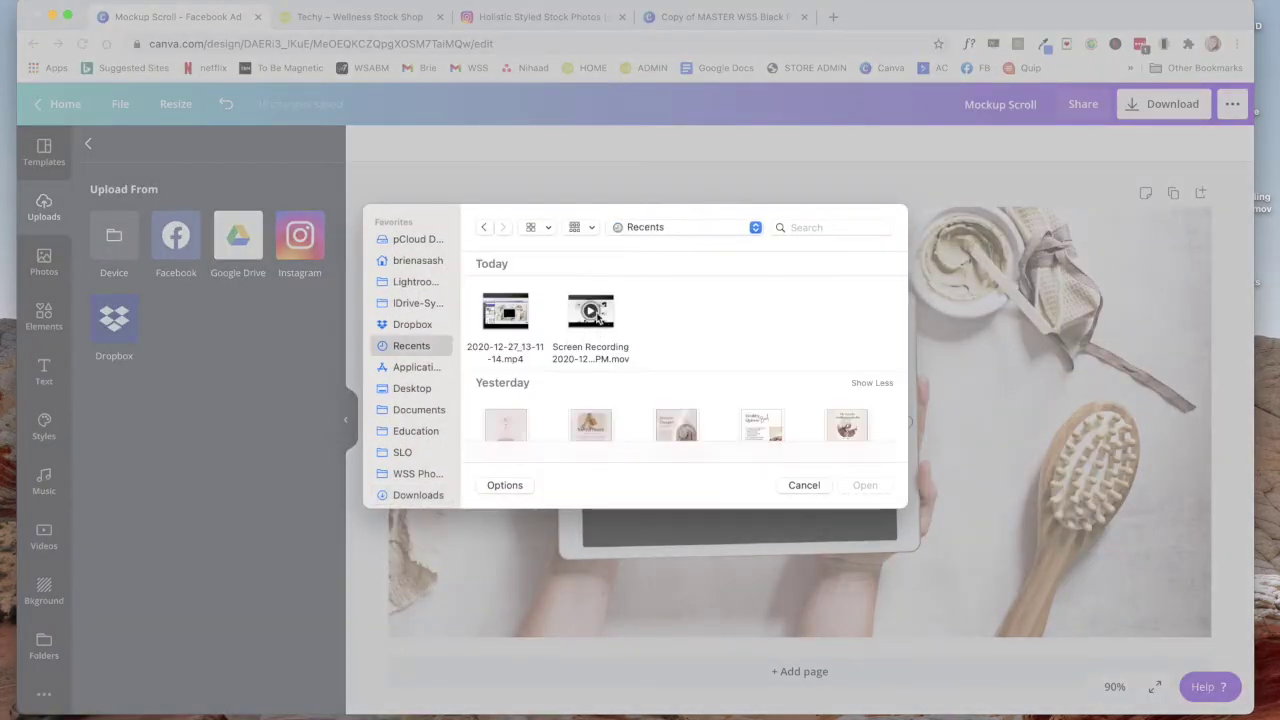
double_click(606, 320)
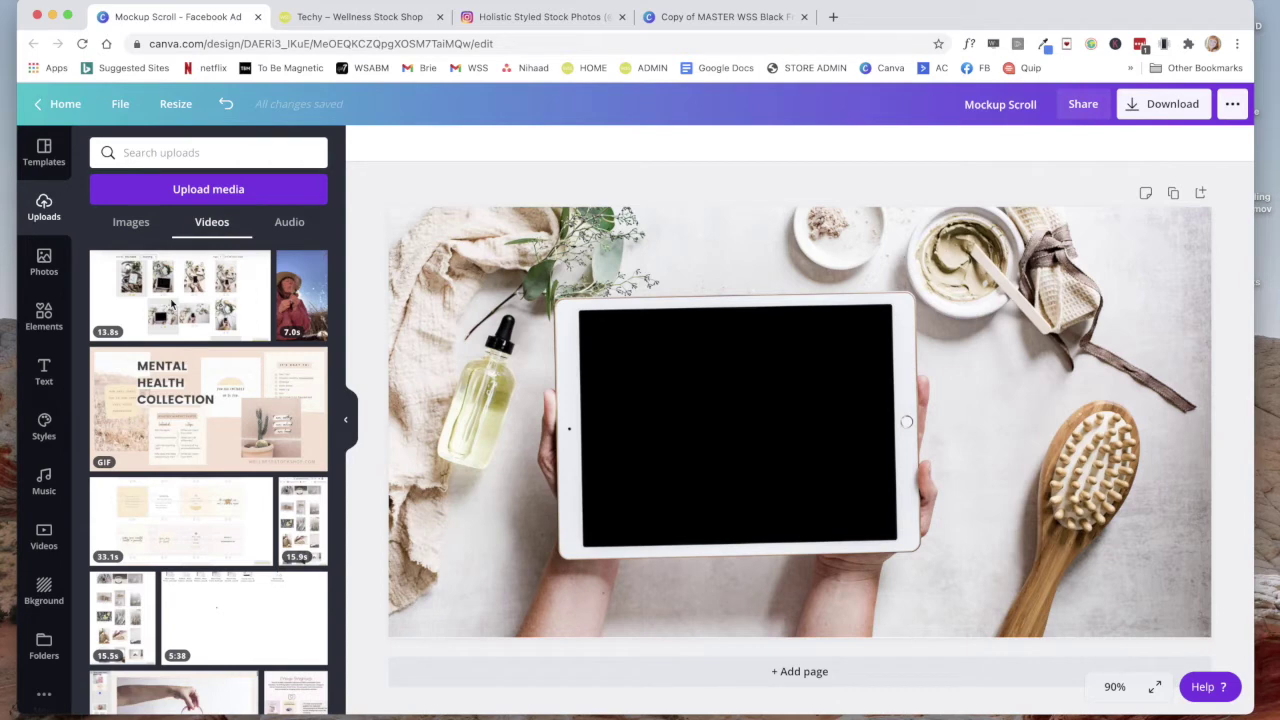
- Place the 13.8s video on the canvas, shrink it and move it over the tablet
drag(172, 304, 713, 407)
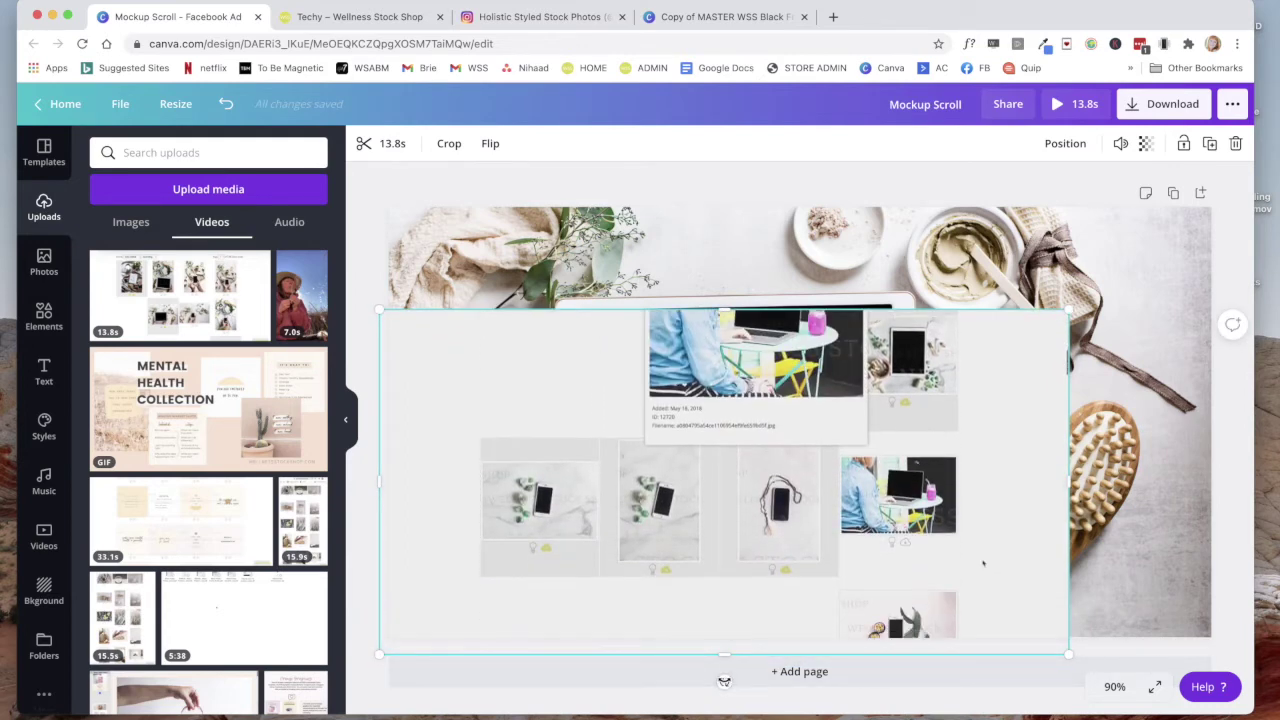
drag(726, 681, 731, 684)
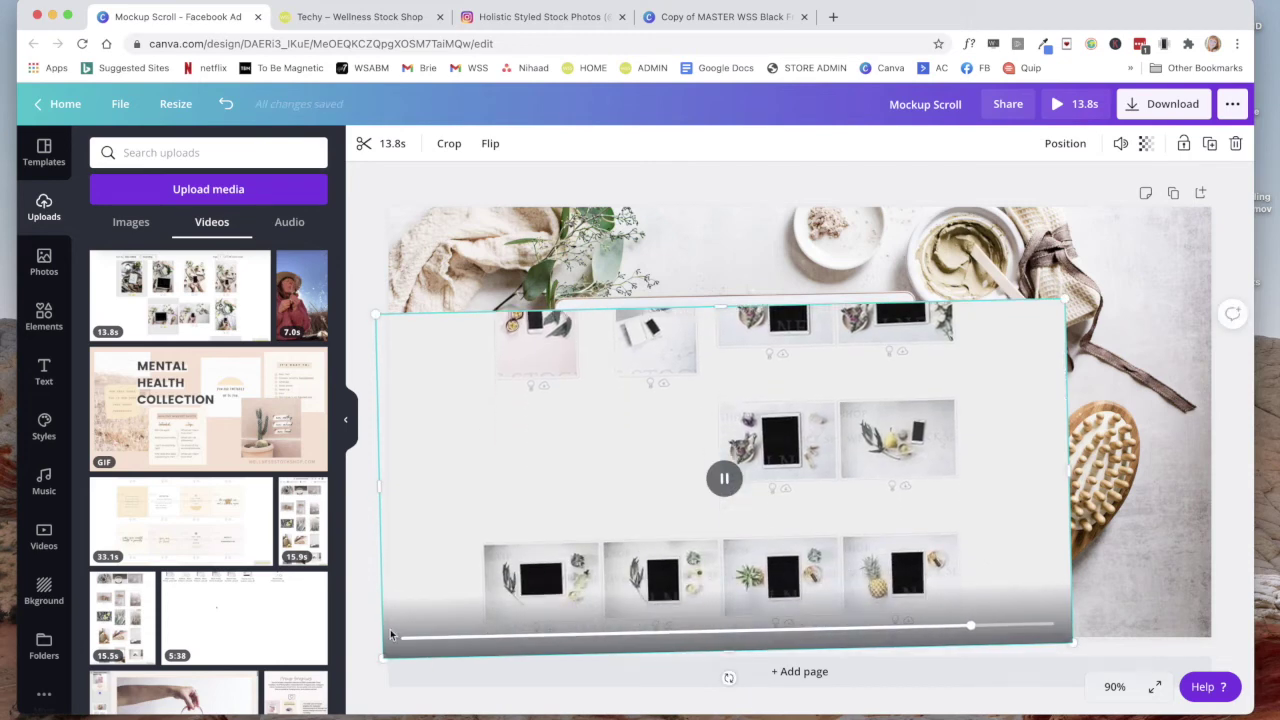
drag(378, 660, 568, 507)
drag(701, 460, 632, 462)
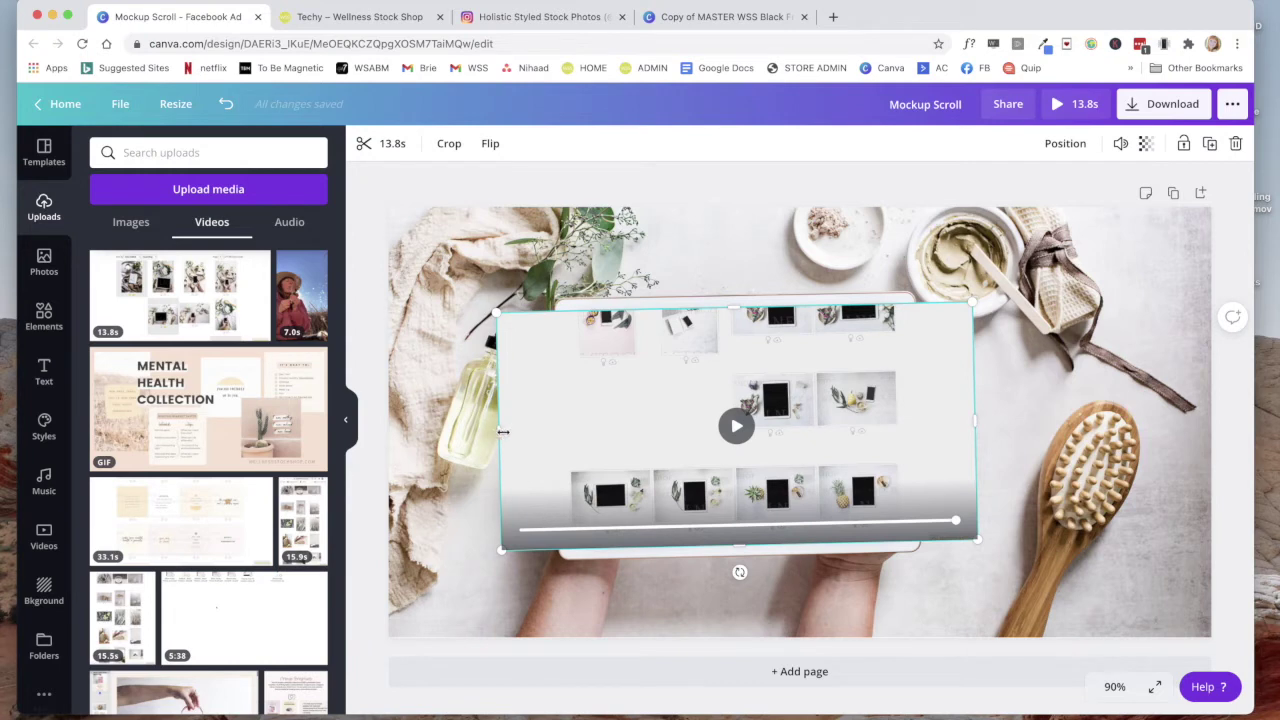
- Narrow the video's left, right and bottom edges to fit the tablet's black screen
drag(503, 432, 566, 427)
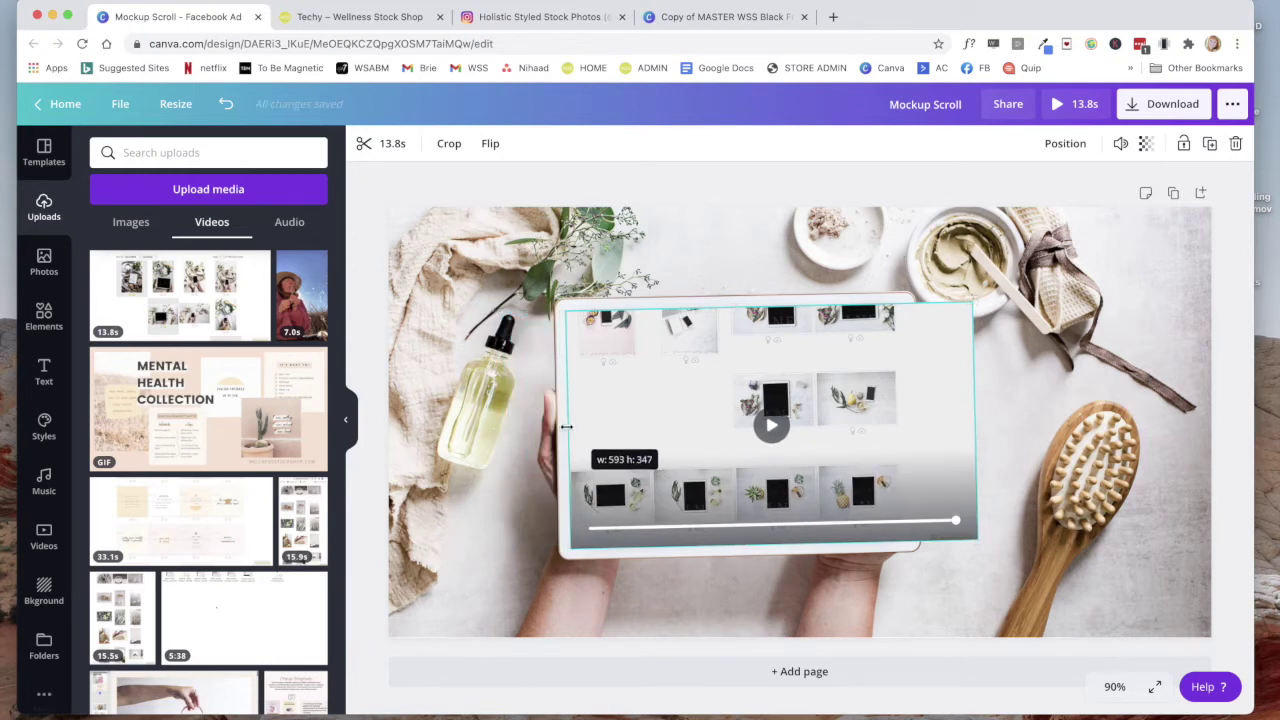
drag(566, 427, 566, 427)
drag(974, 422, 903, 420)
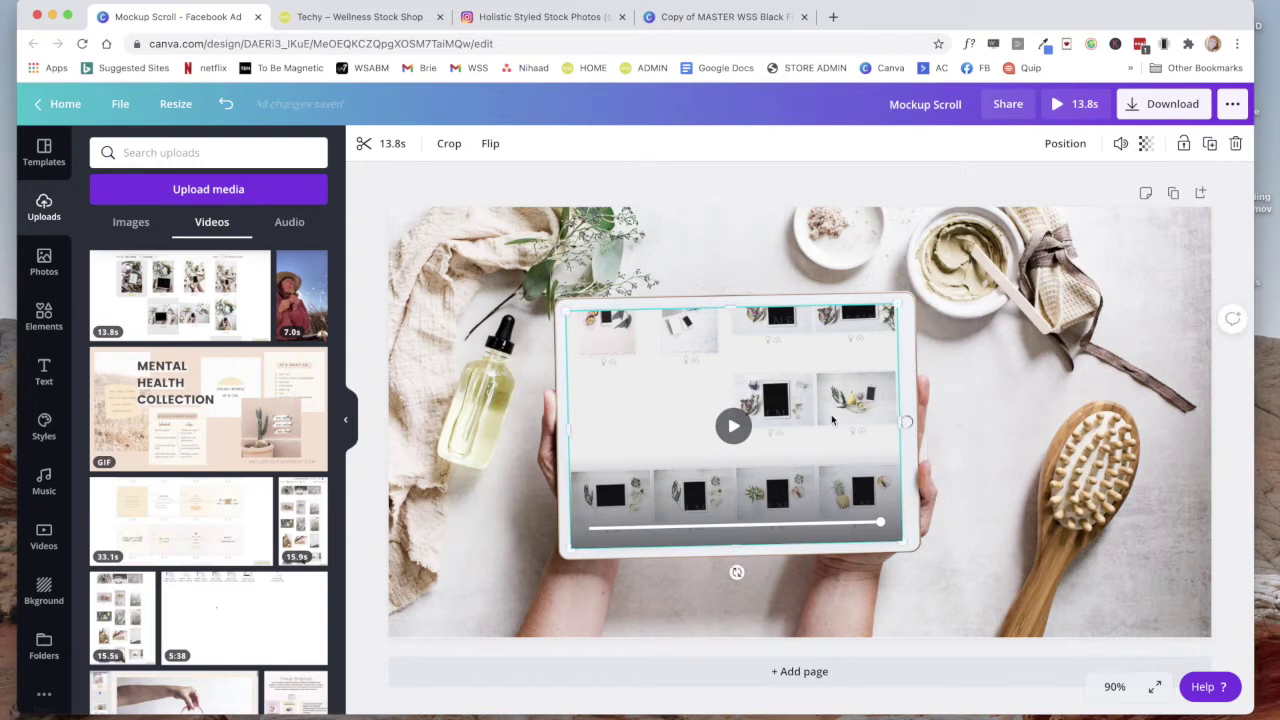
drag(820, 418, 828, 414)
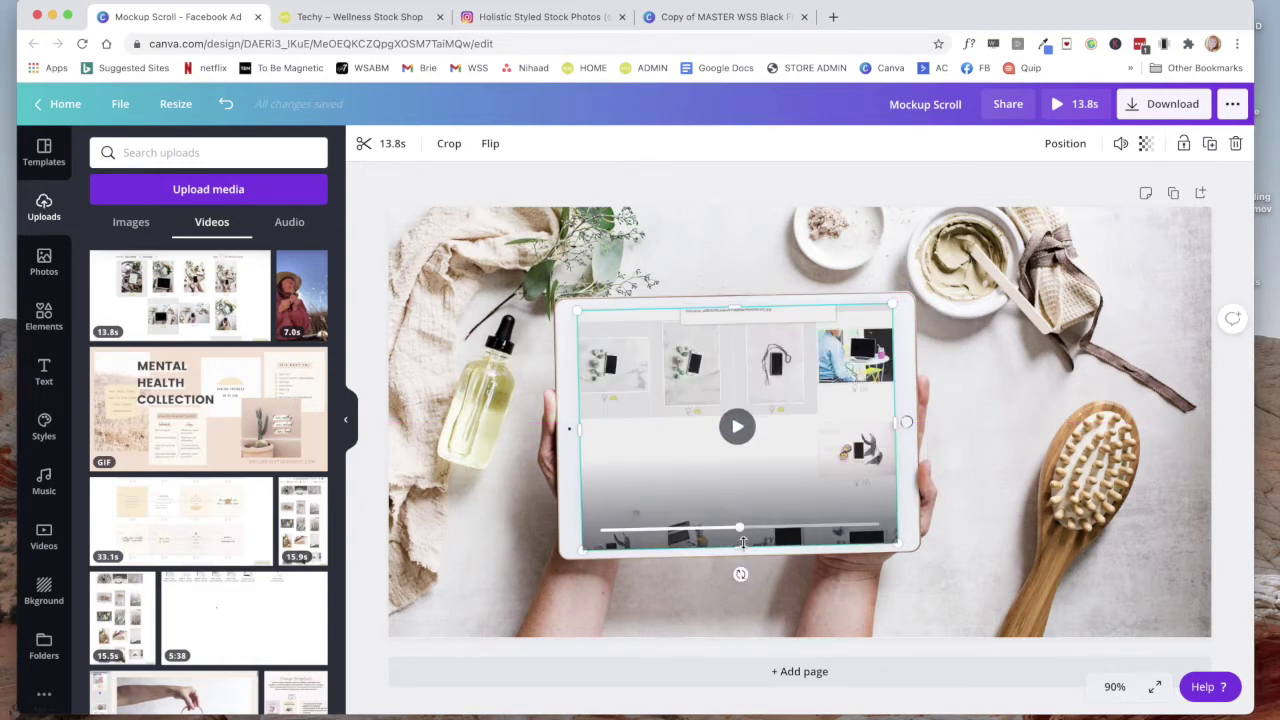
drag(741, 545, 741, 543)
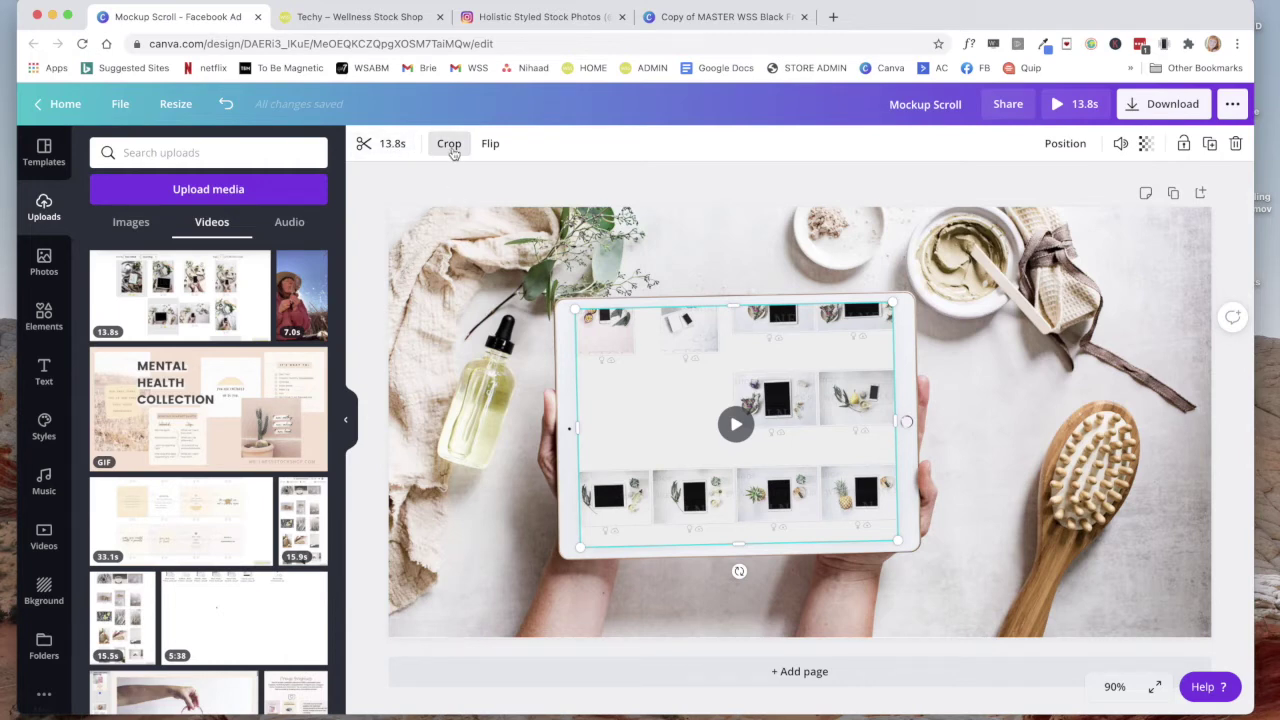
- Open the tablet video's 13.8s trim timeline, leaving the crop unchanged
click(449, 145)
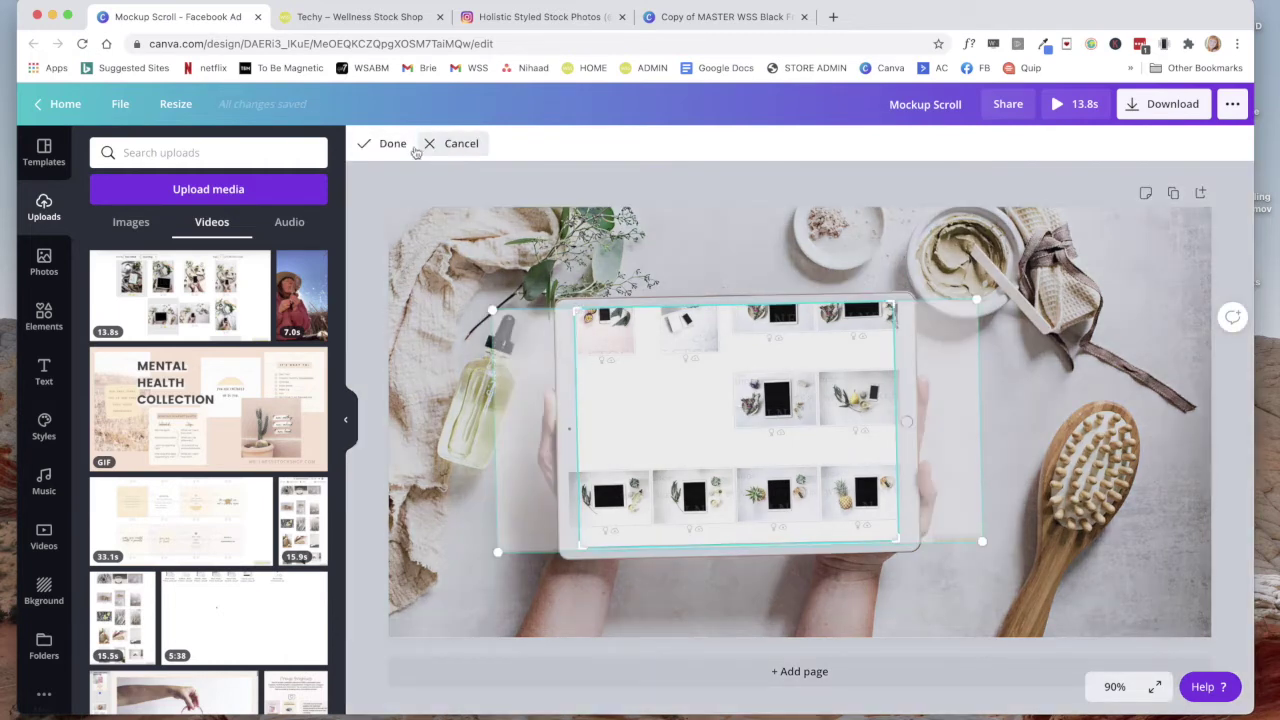
click(455, 146)
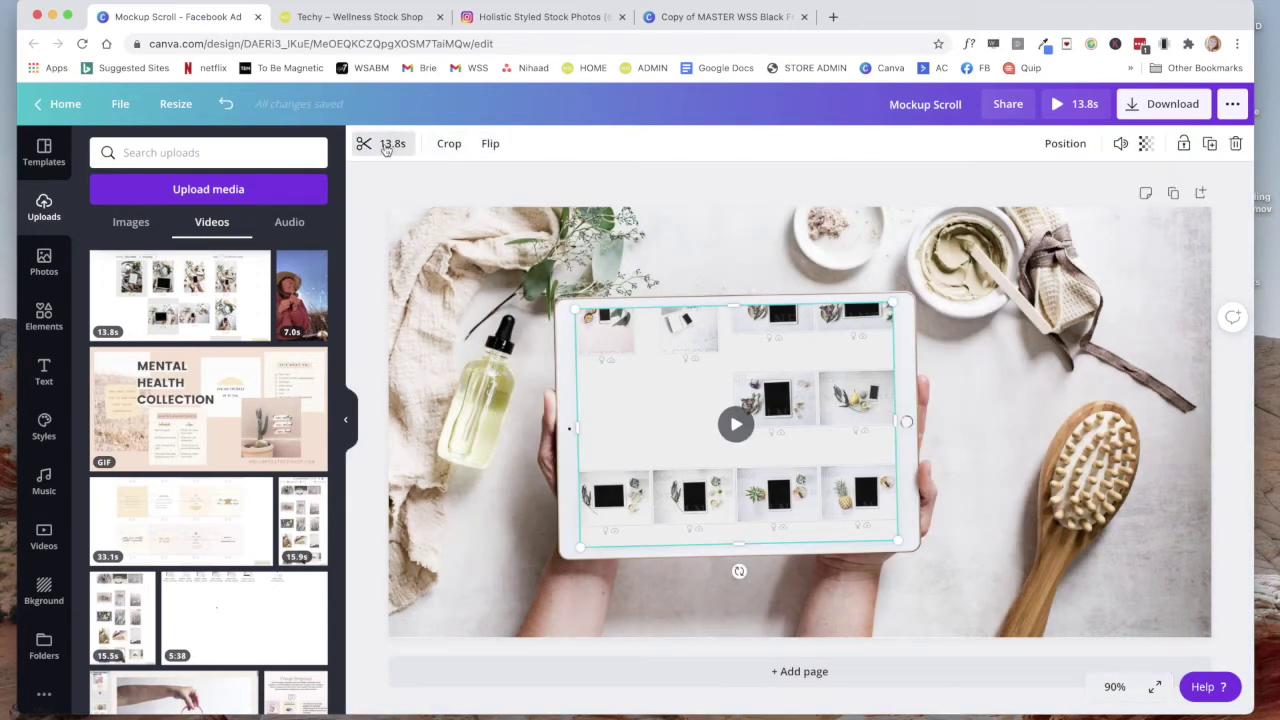
click(388, 146)
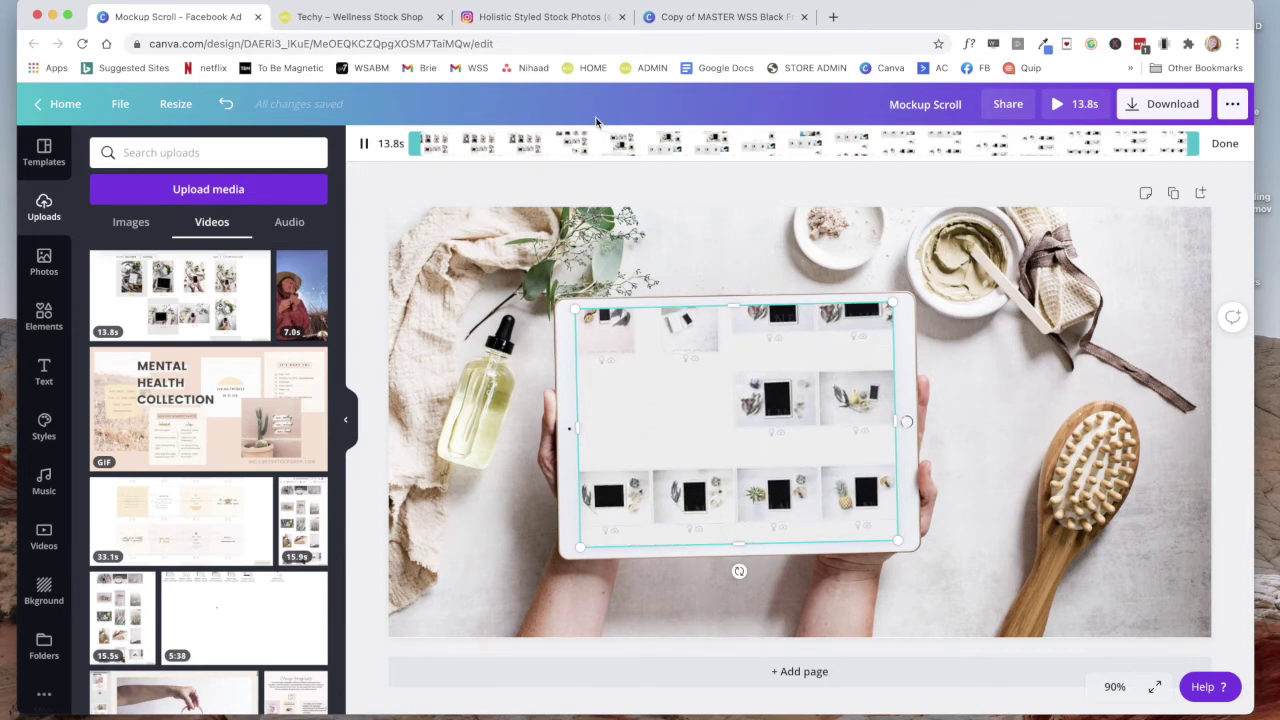
drag(416, 147, 491, 145)
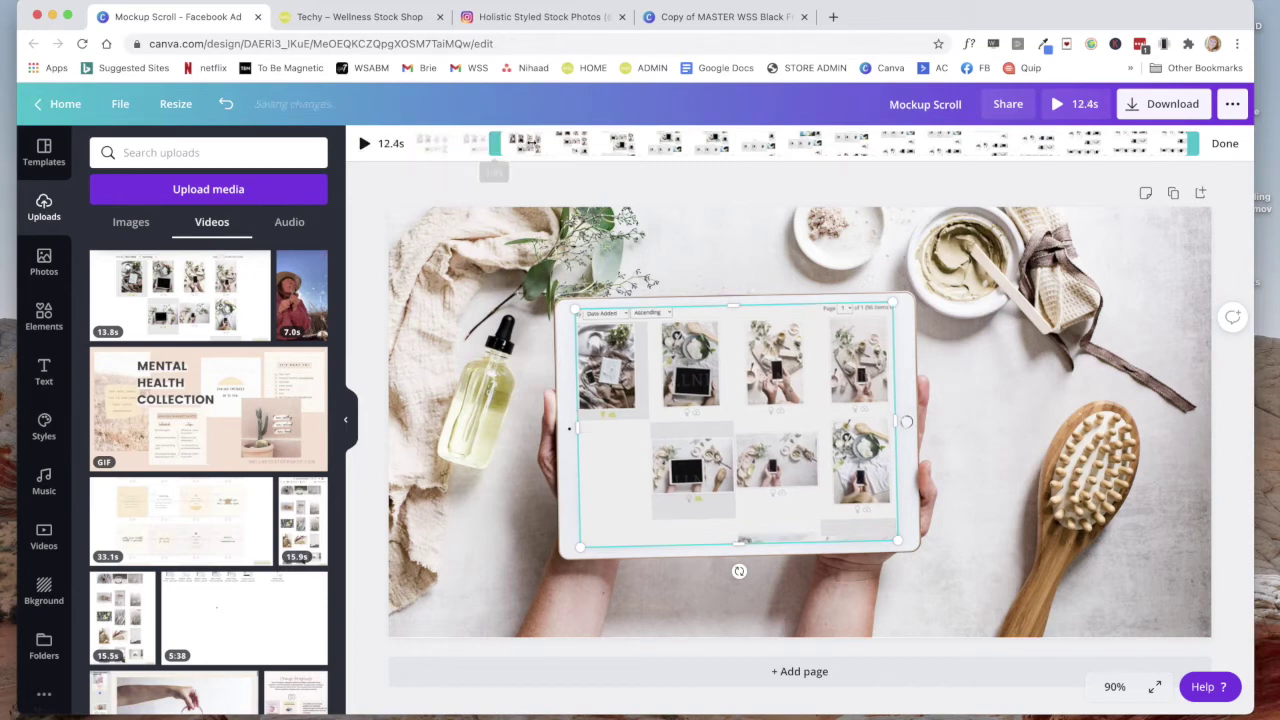
mouse_move(1192, 147)
mouse_down()
mouse_move(1097, 146)
mouse_move(1192, 146)
mouse_up()
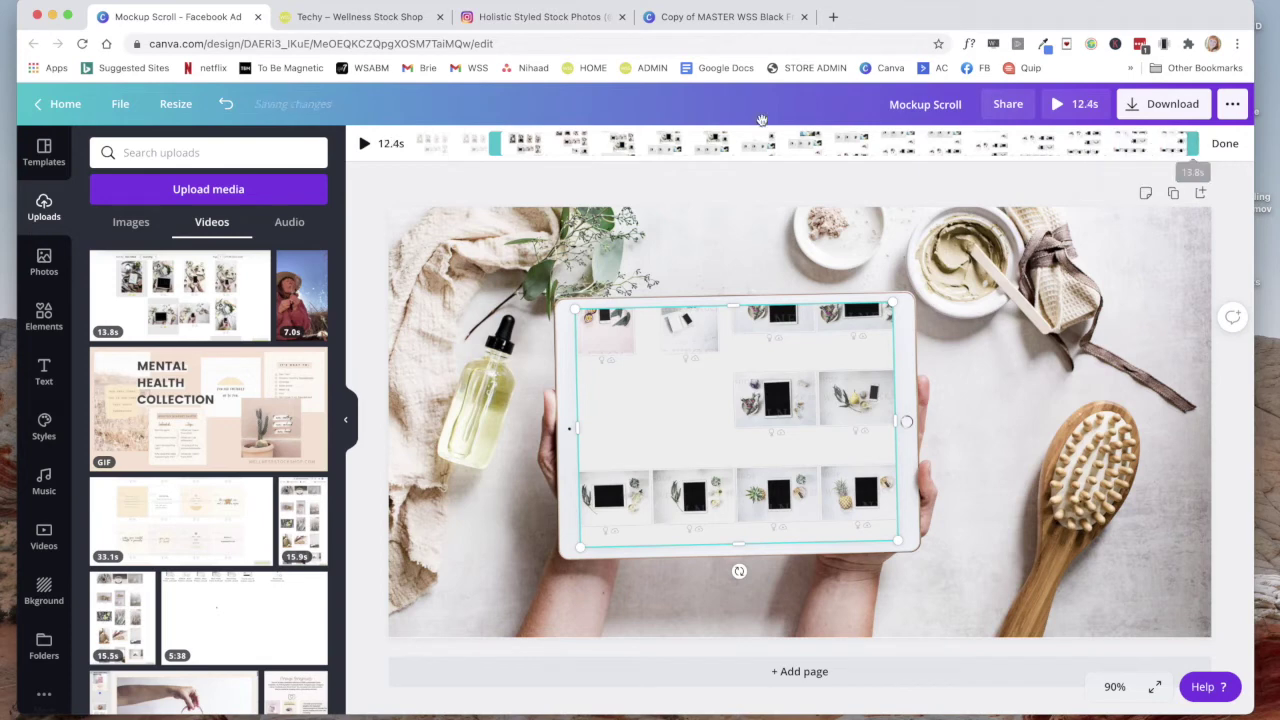
drag(492, 145, 411, 143)
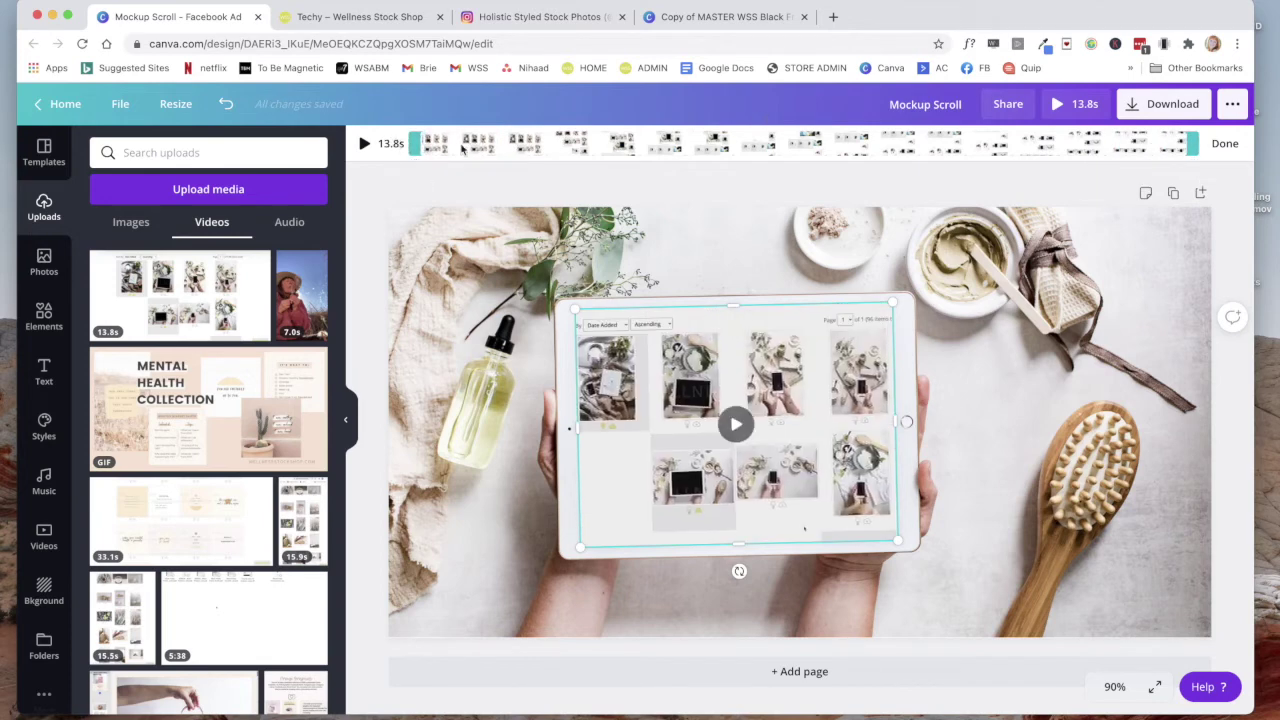
click(1225, 143)
- Select the tablet background photo and review the Download file type options
click(1120, 362)
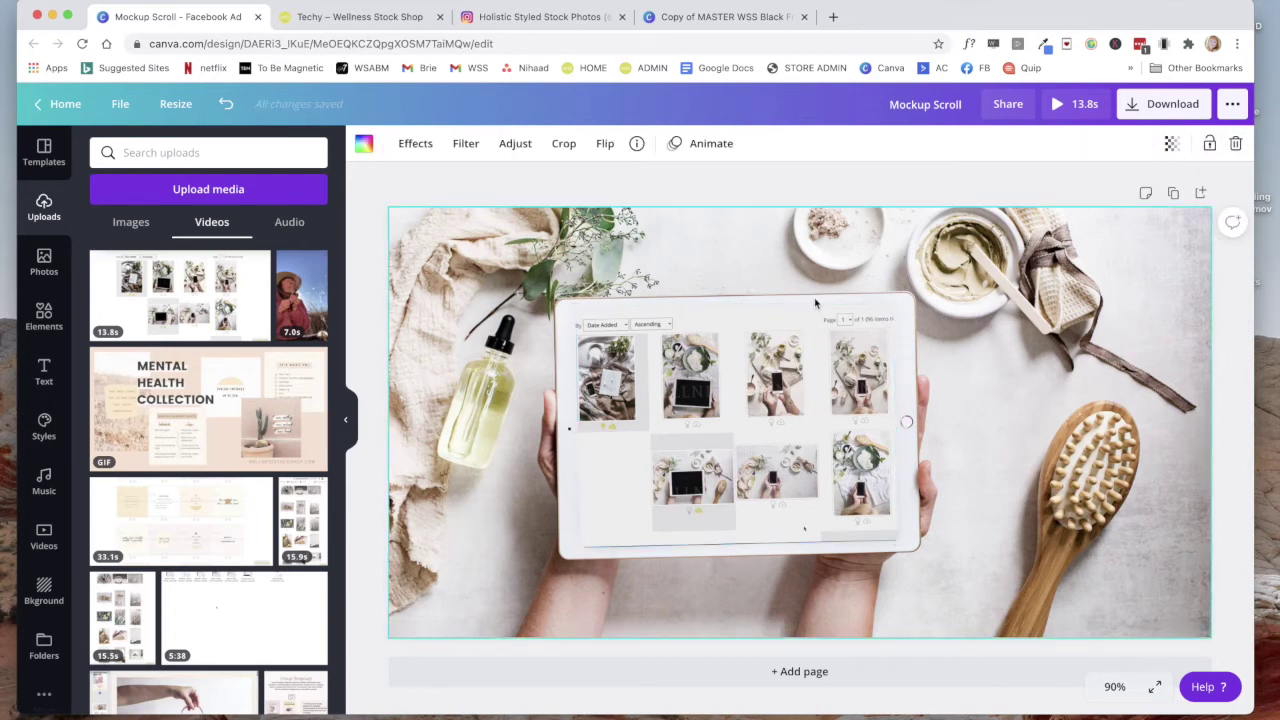
click(1143, 115)
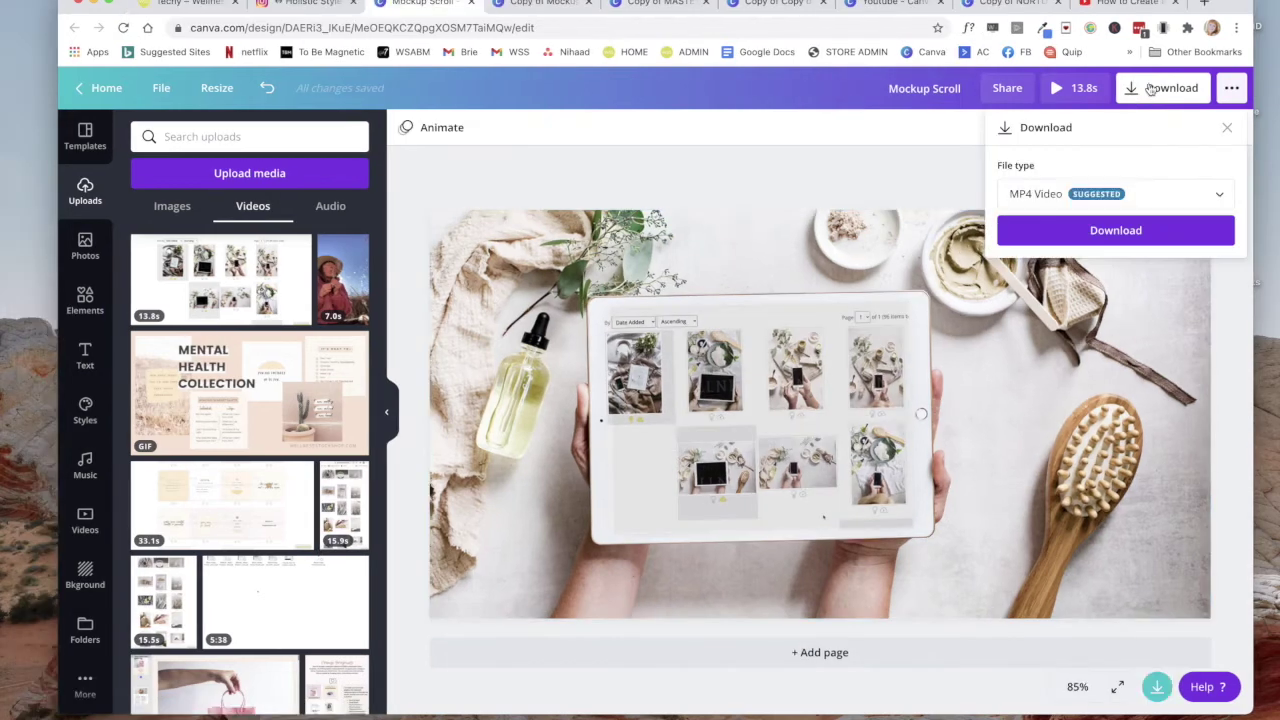
click(1148, 199)
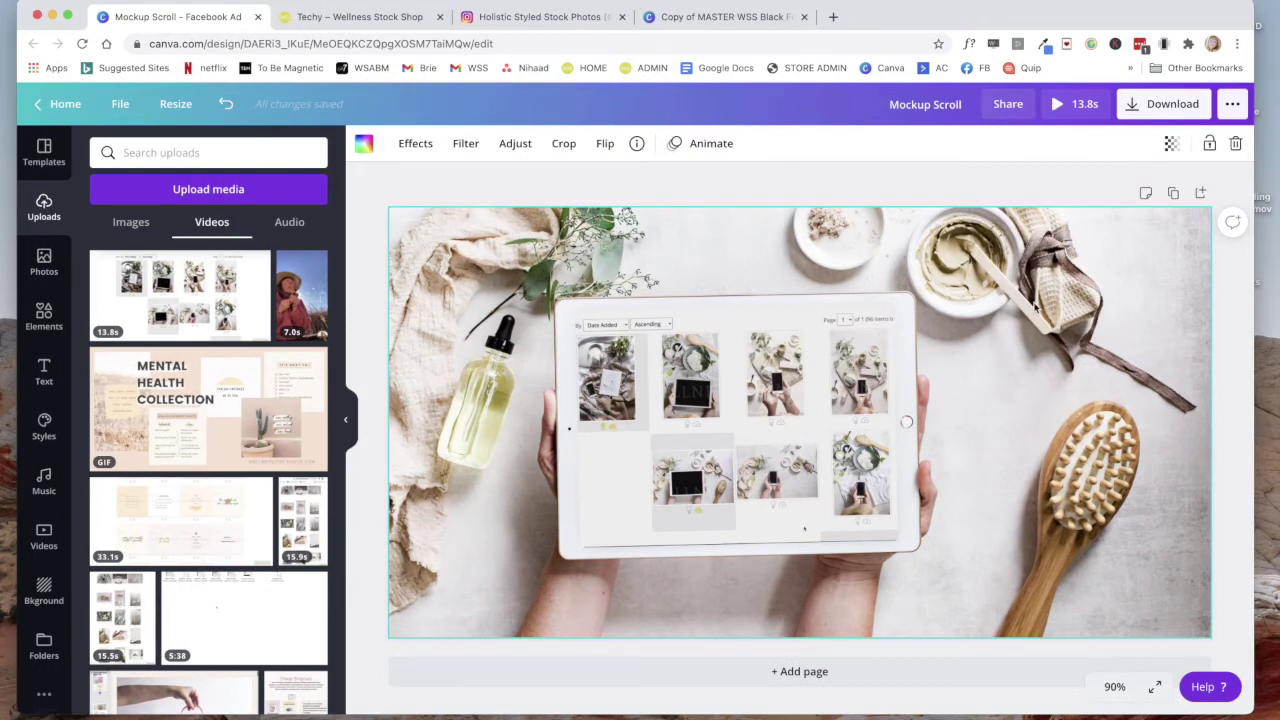
- Set the tablet video's transparency to 96
click(785, 398)
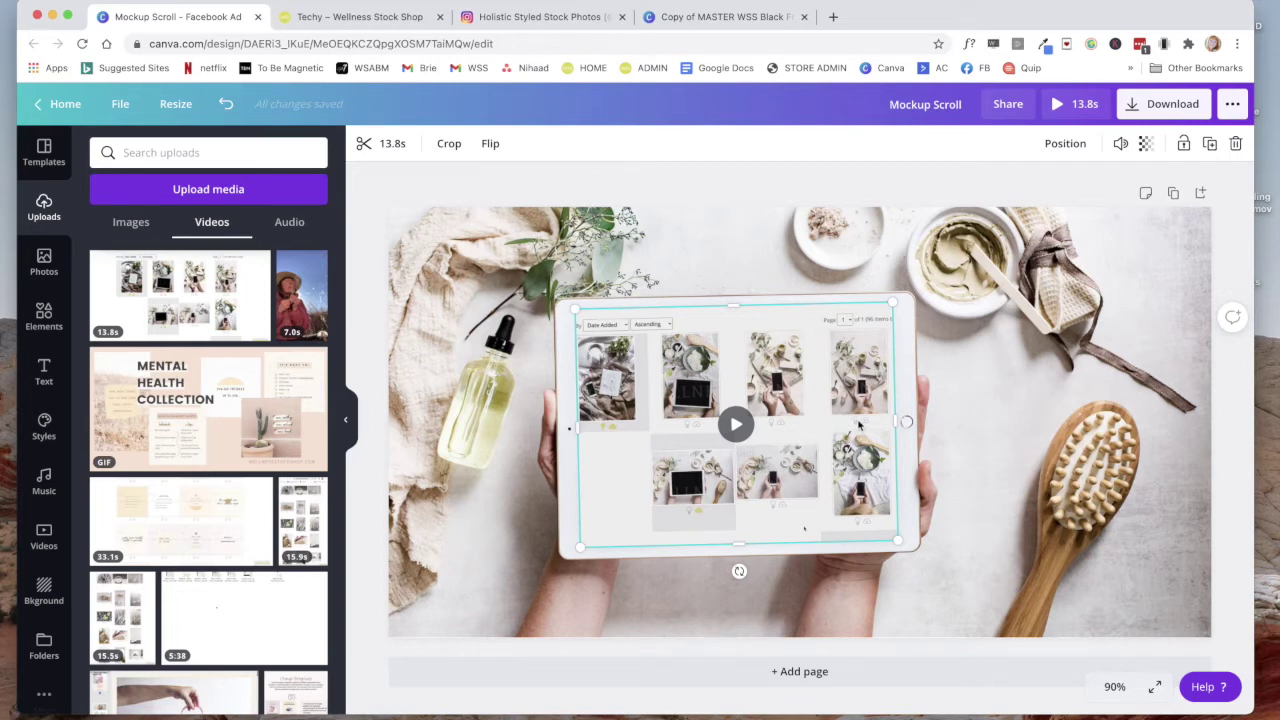
click(1146, 147)
drag(1099, 184, 1097, 184)
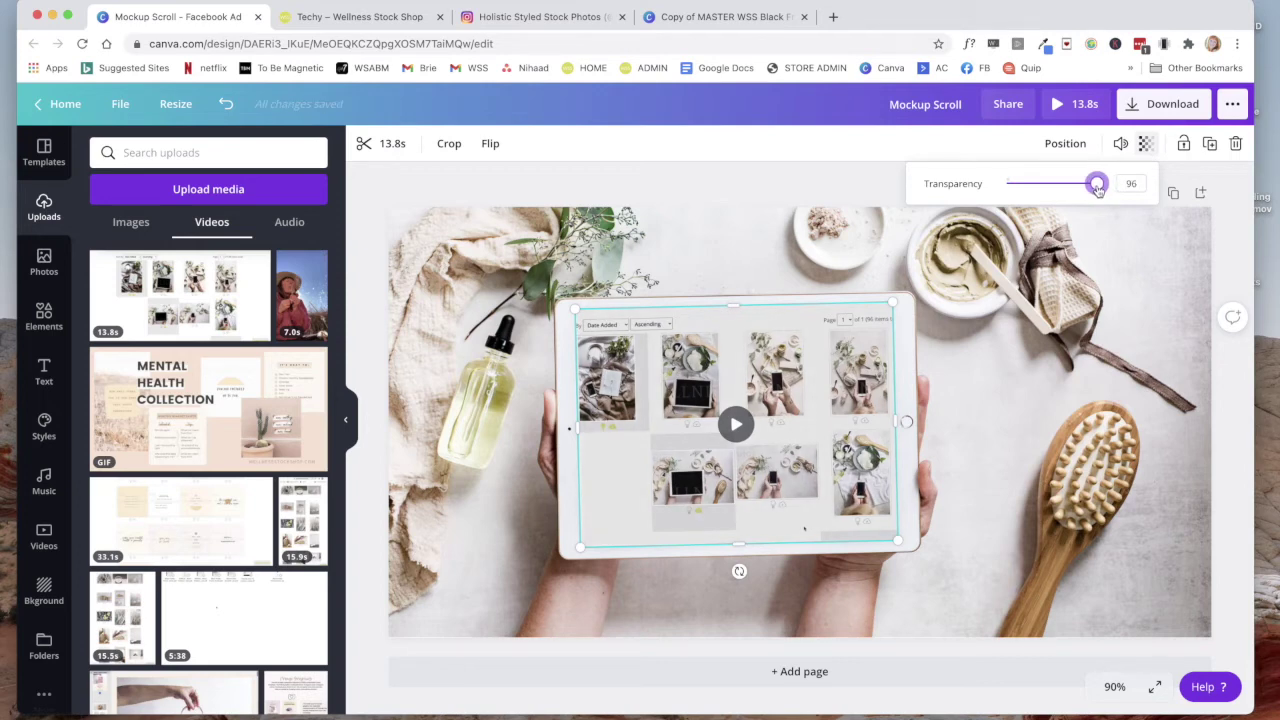
click(1019, 365)
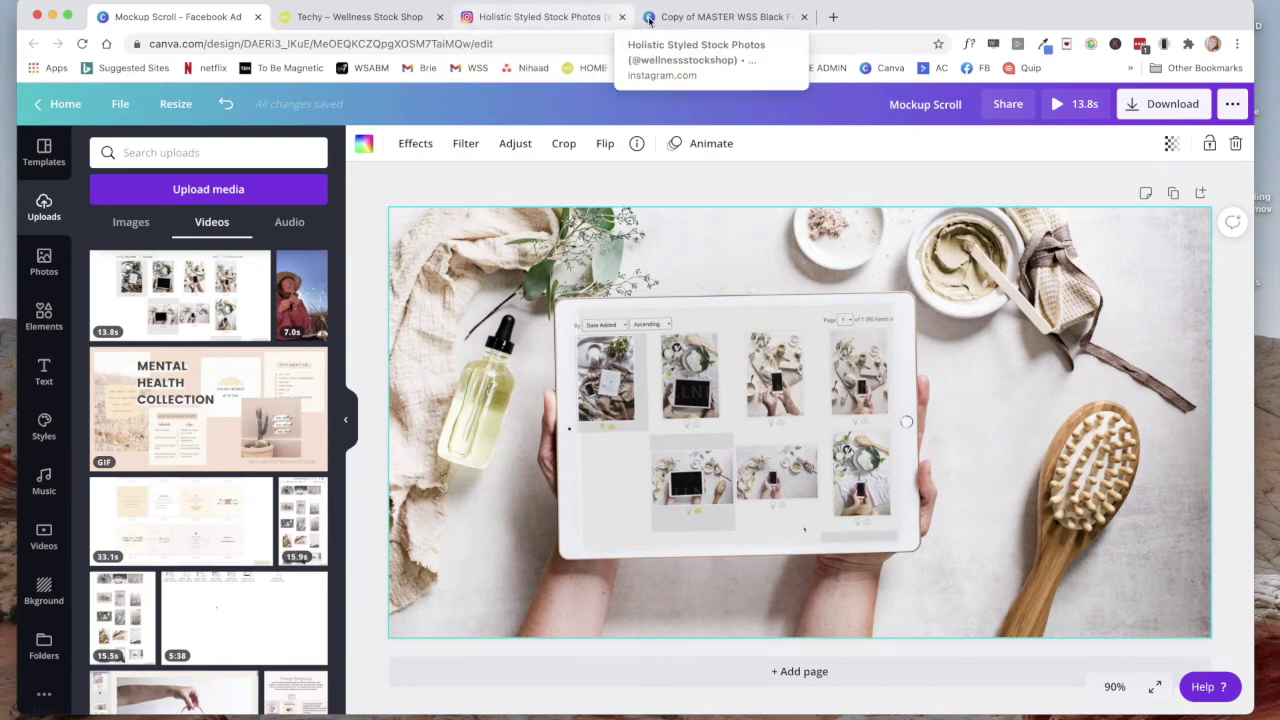
- Try an uploaded video in the Black Friday story's page-5 phone, delete it, then go to Instagram
click(678, 18)
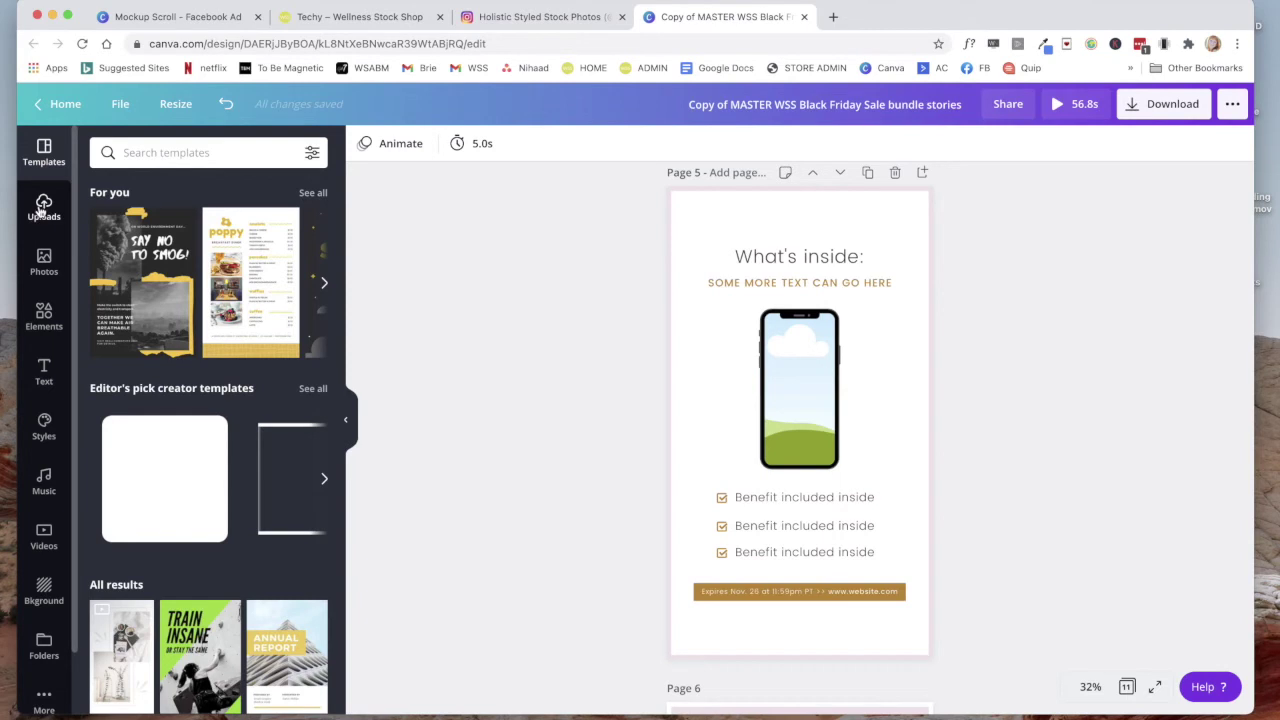
click(42, 207)
click(212, 222)
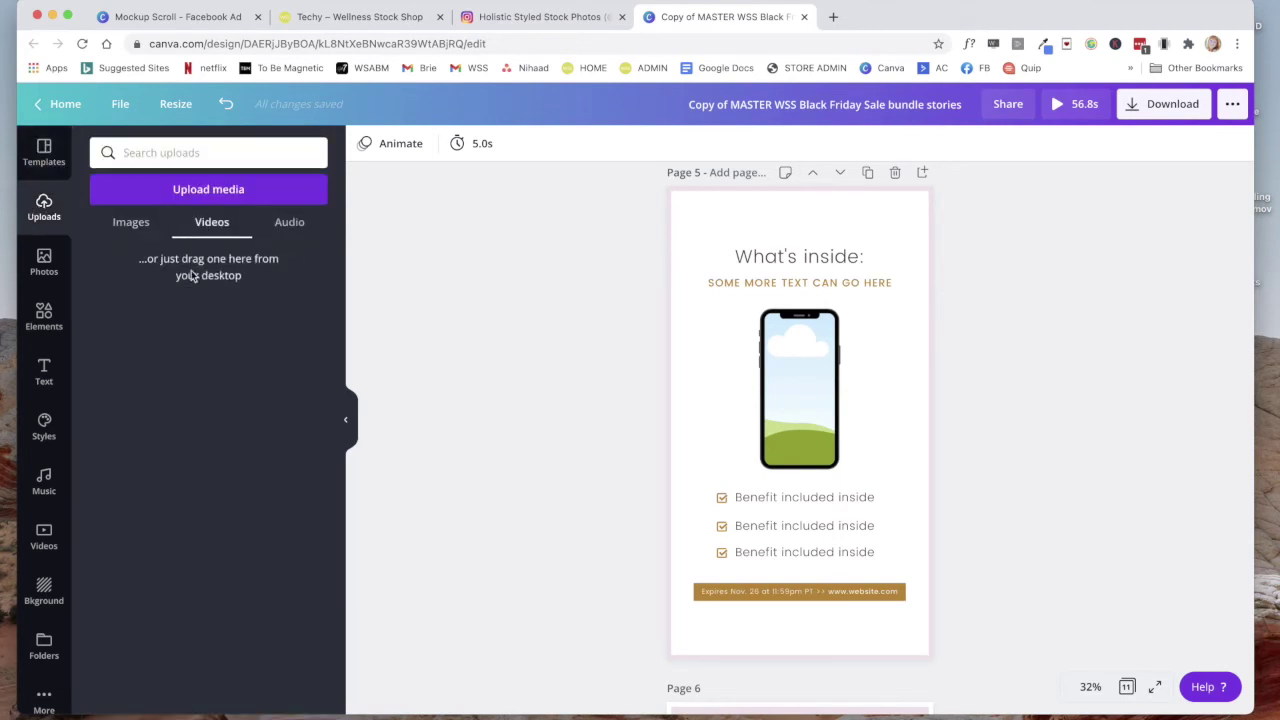
drag(218, 265, 777, 372)
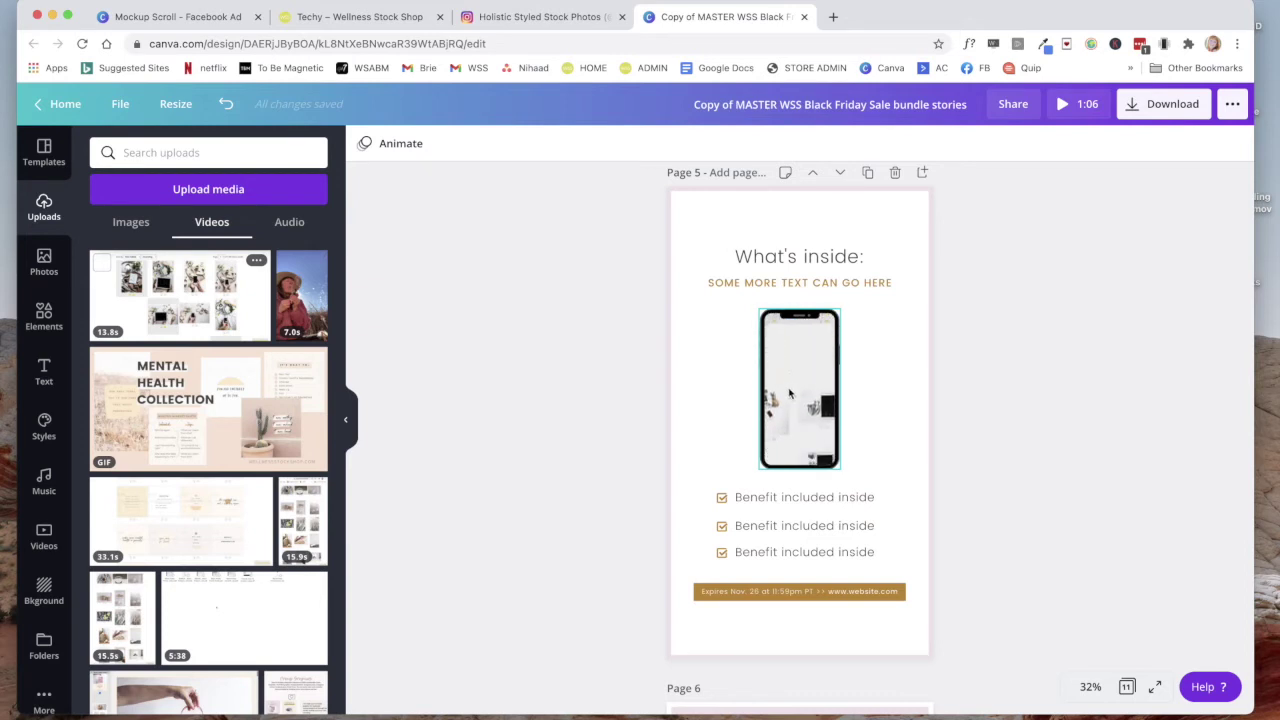
click(789, 393)
key(Delete)
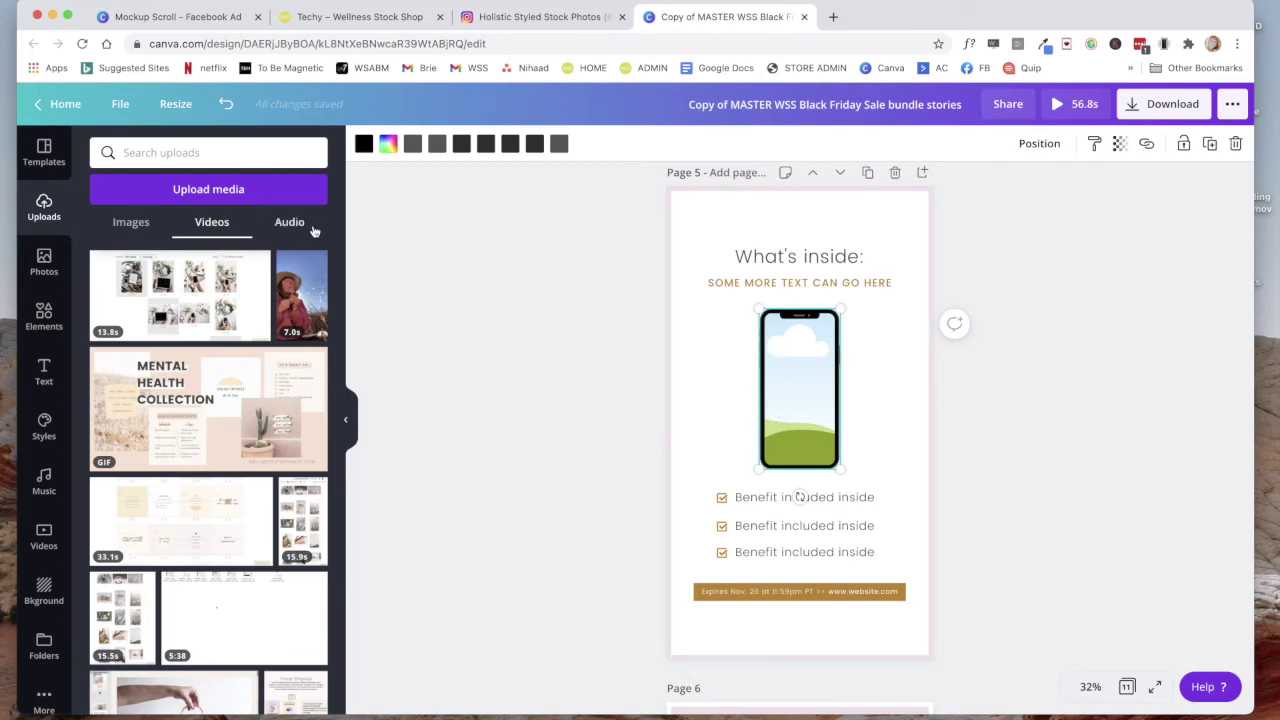
click(537, 17)
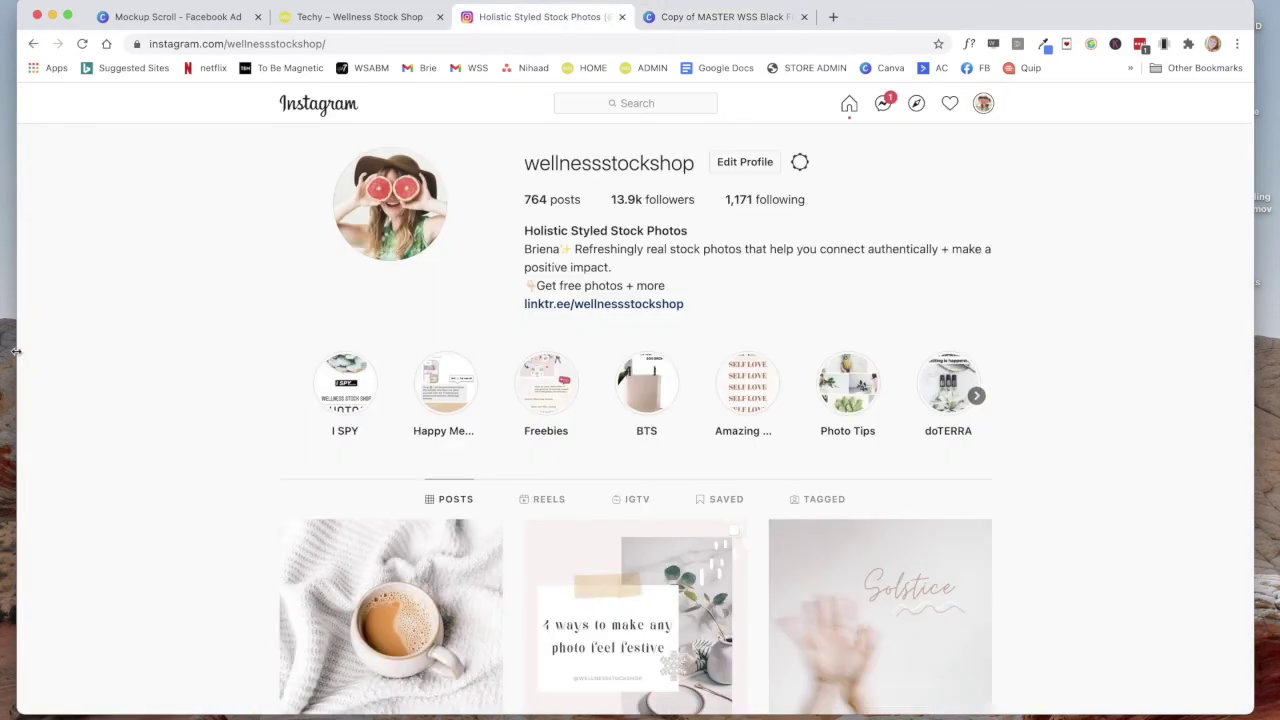
drag(16, 351, 695, 382)
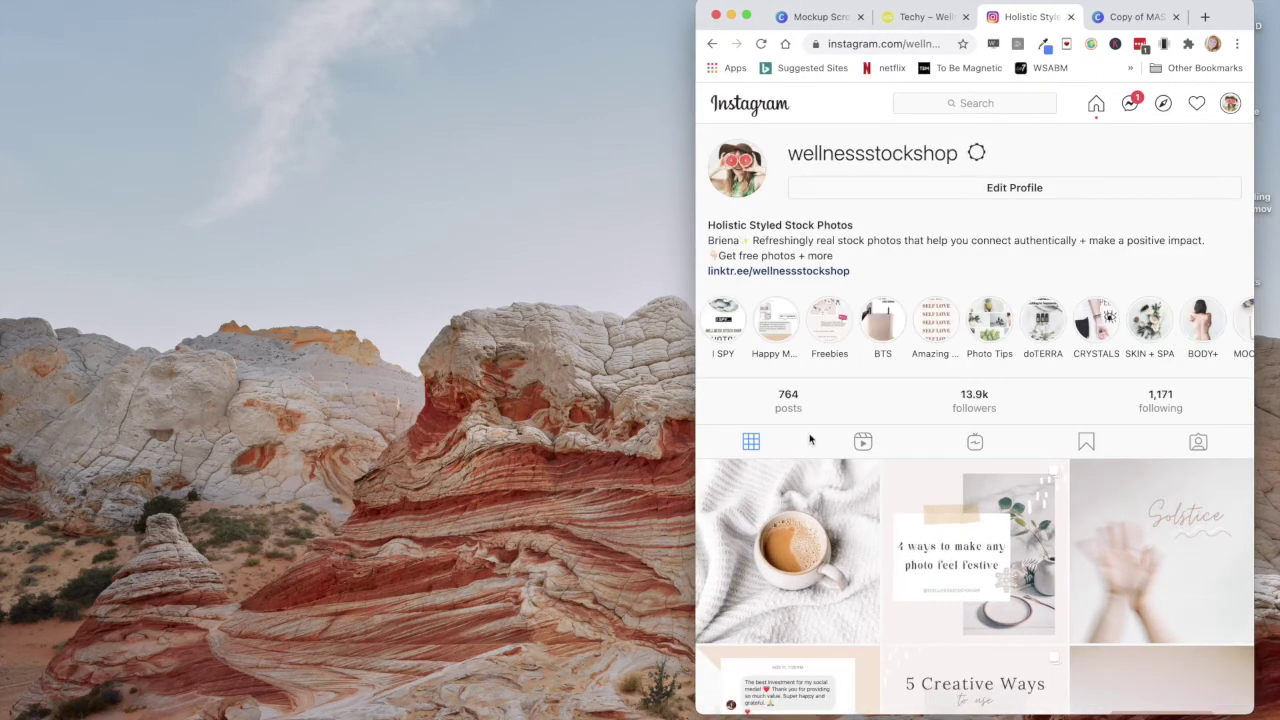
scroll(810, 440, down, 6)
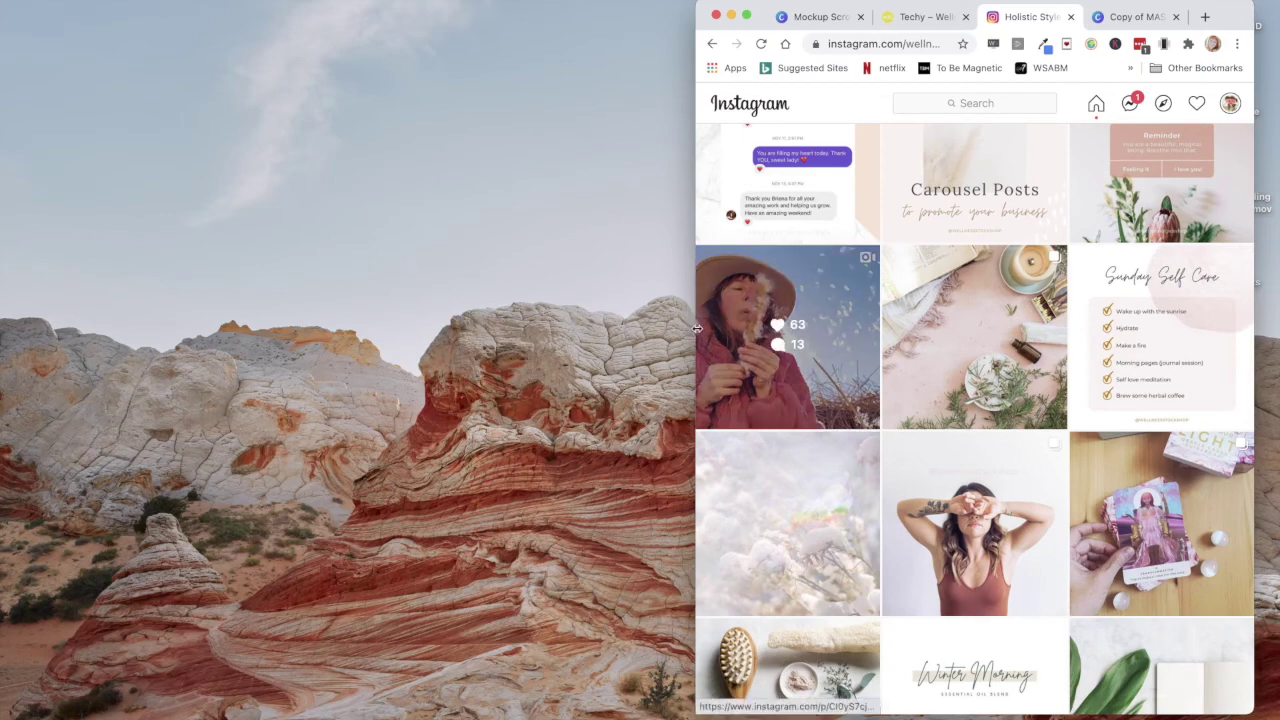
drag(697, 328, 80, 291)
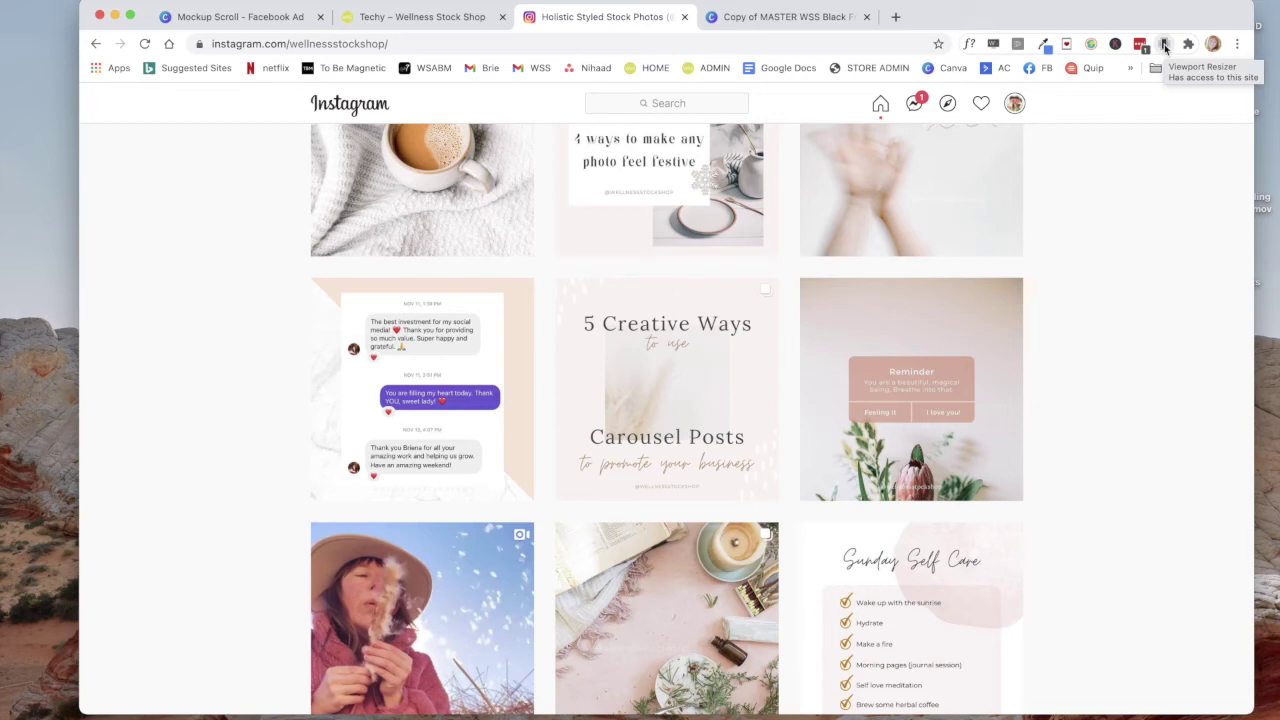
- Show the Instagram profile at the iPhone X 375×812 preset and scroll its feed to preview
scroll(1083, 180, up, 5)
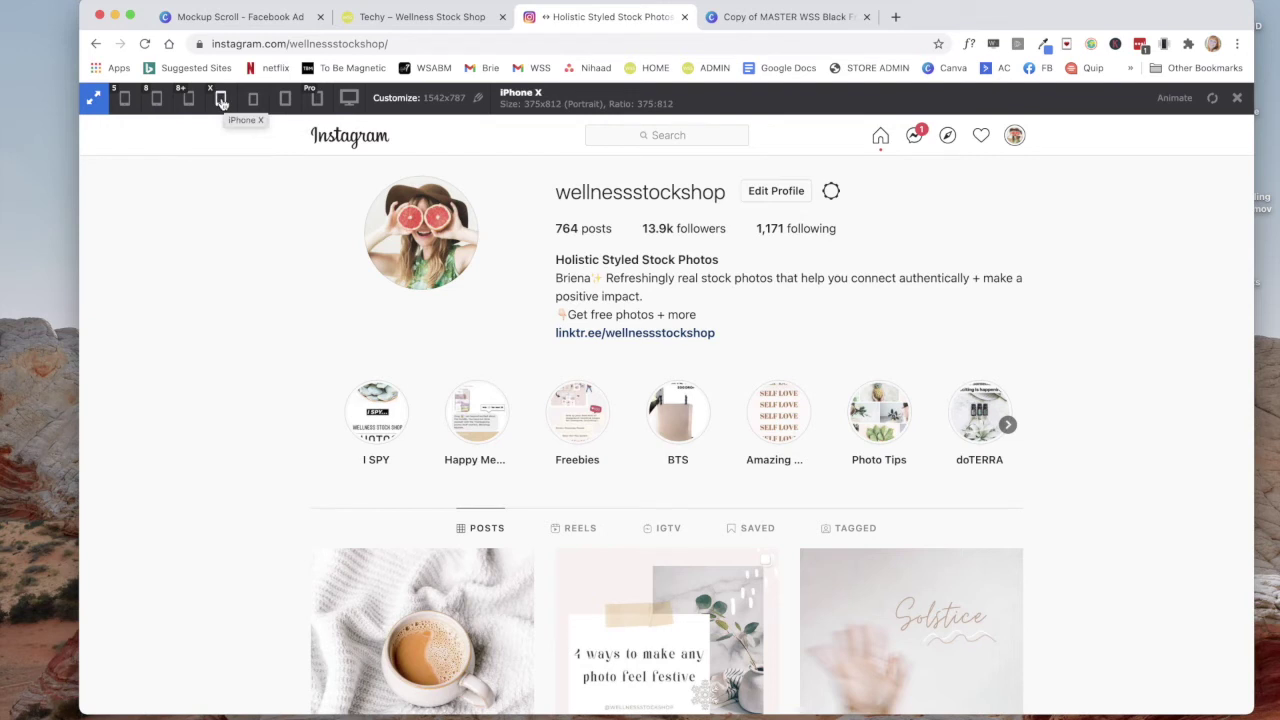
click(221, 99)
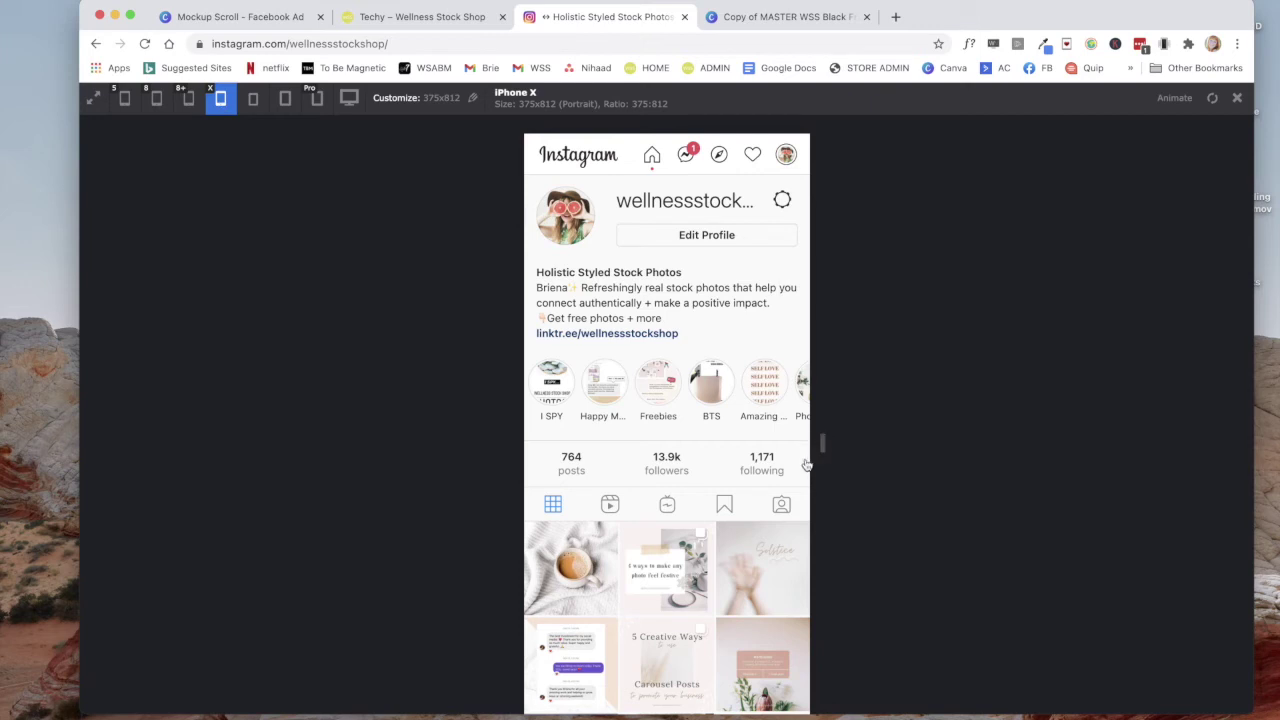
scroll(806, 464, down, 5)
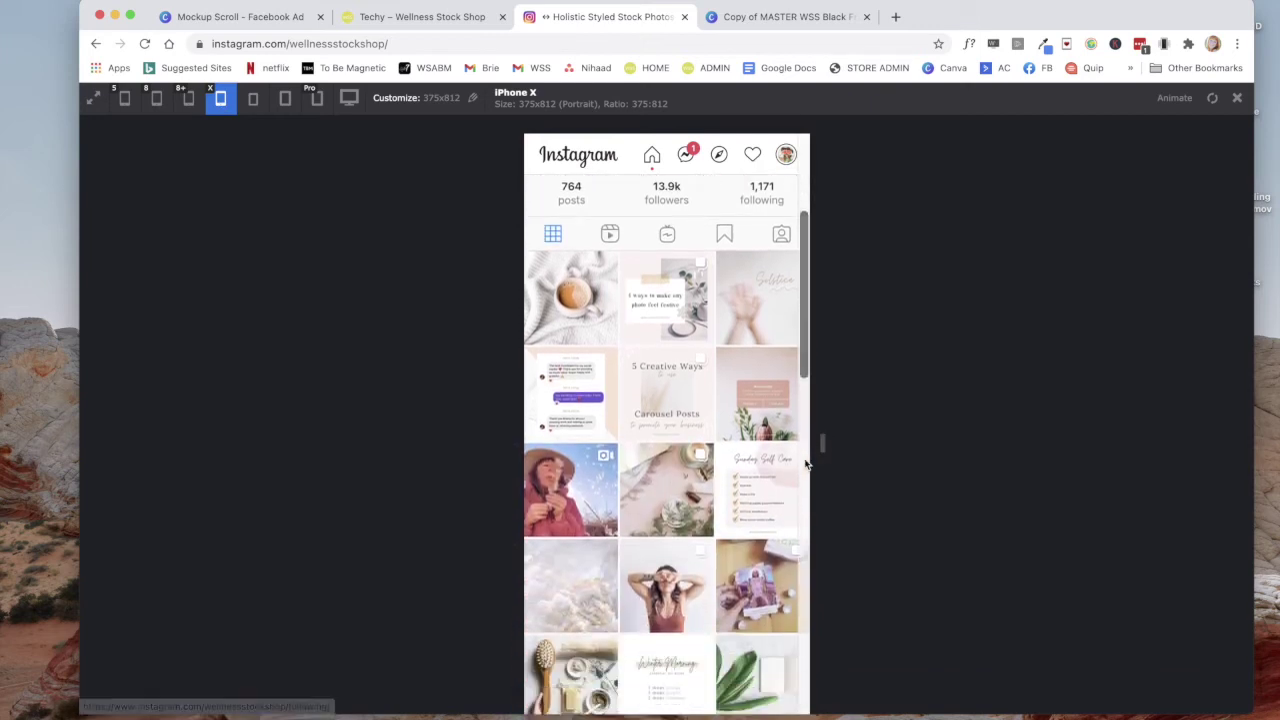
scroll(806, 464, down, 5)
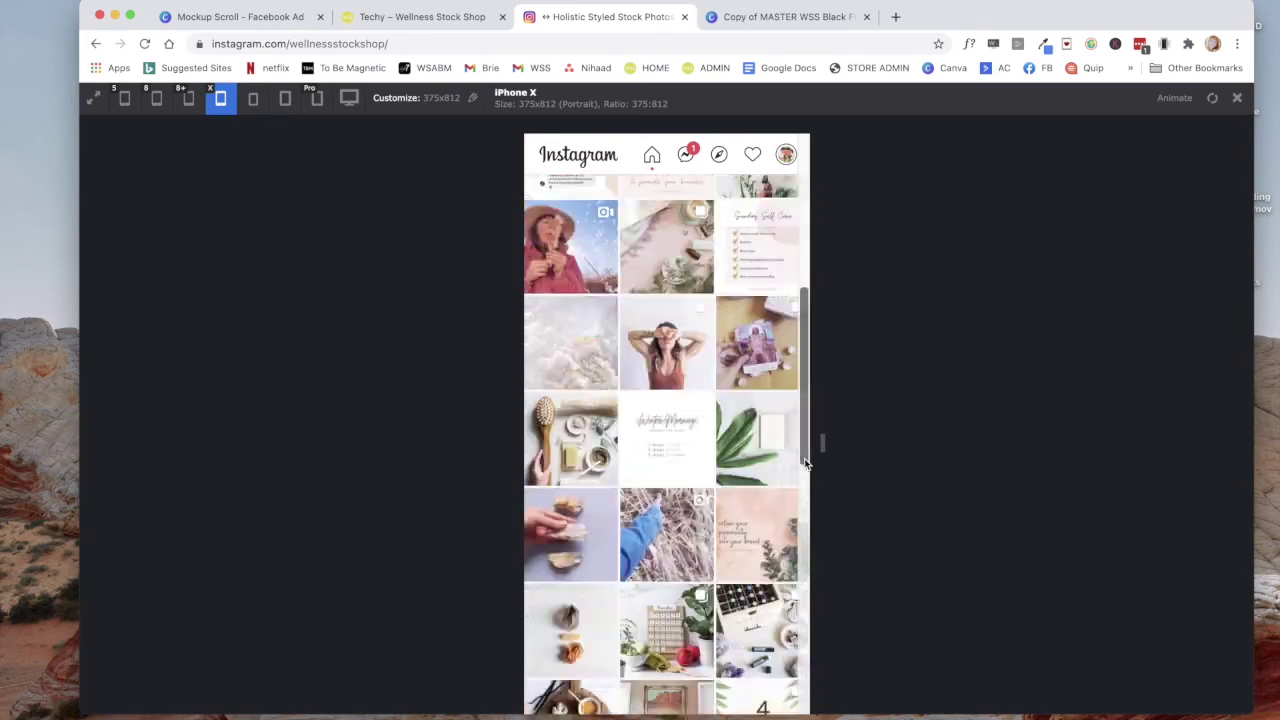
scroll(806, 464, up, 10)
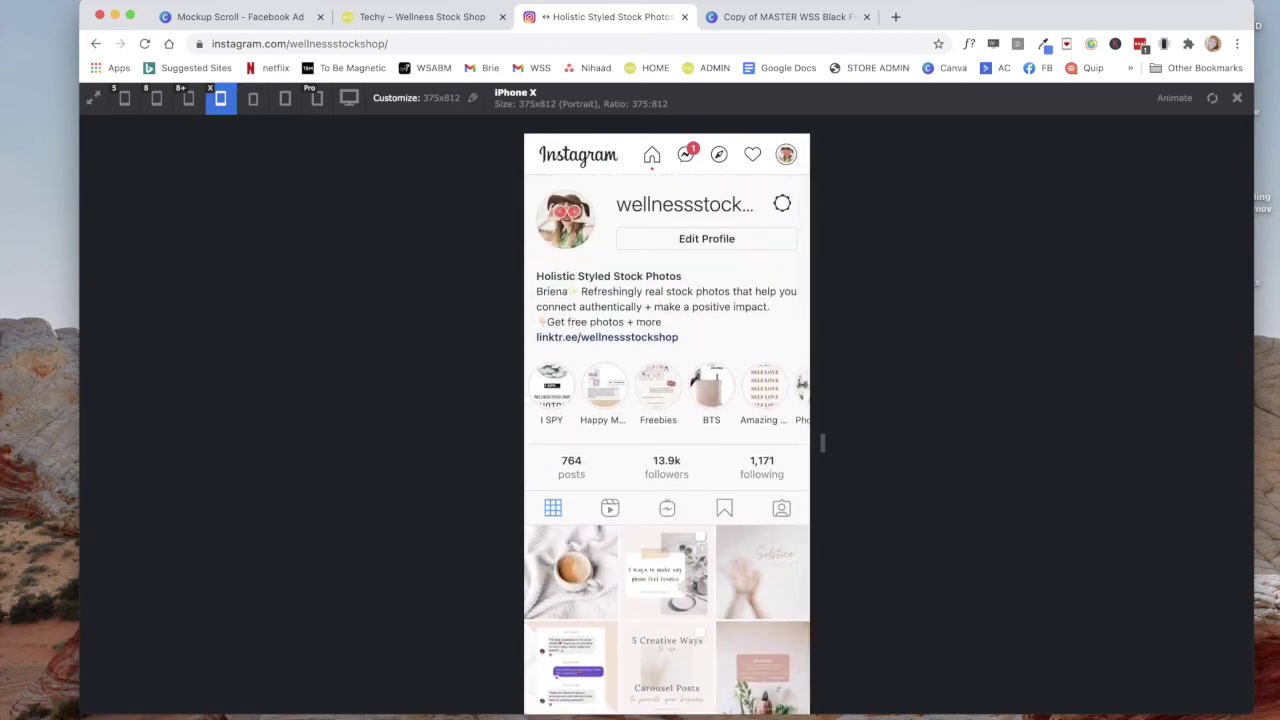
mouse_move(829, 716)
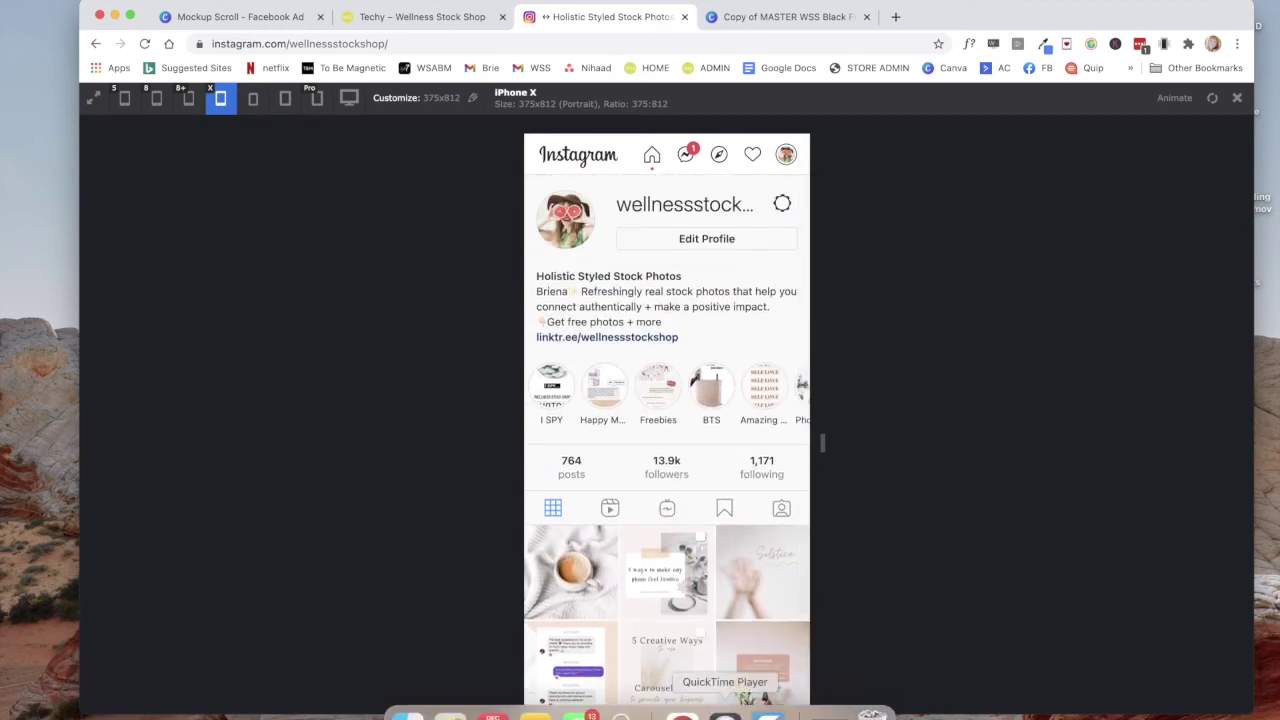
- Record a QuickTime screen capture cropped to the phone view while scrolling the Instagram feed
right_click(724, 716)
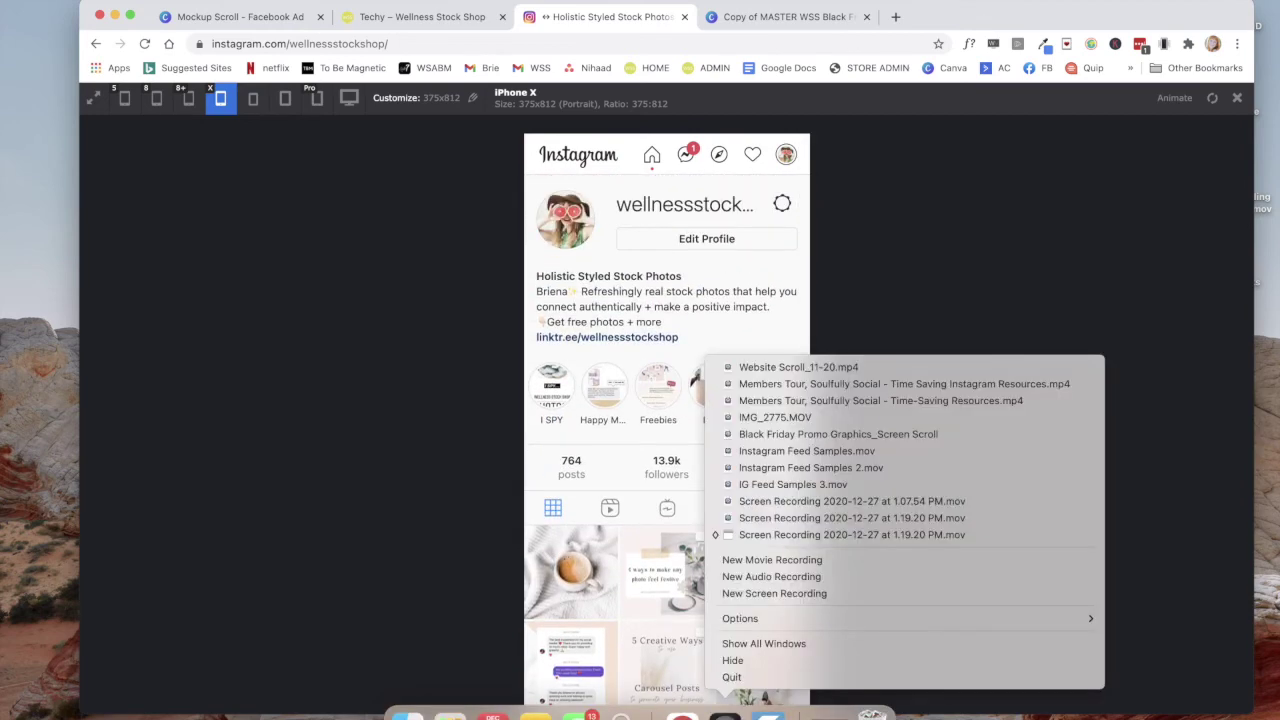
click(772, 593)
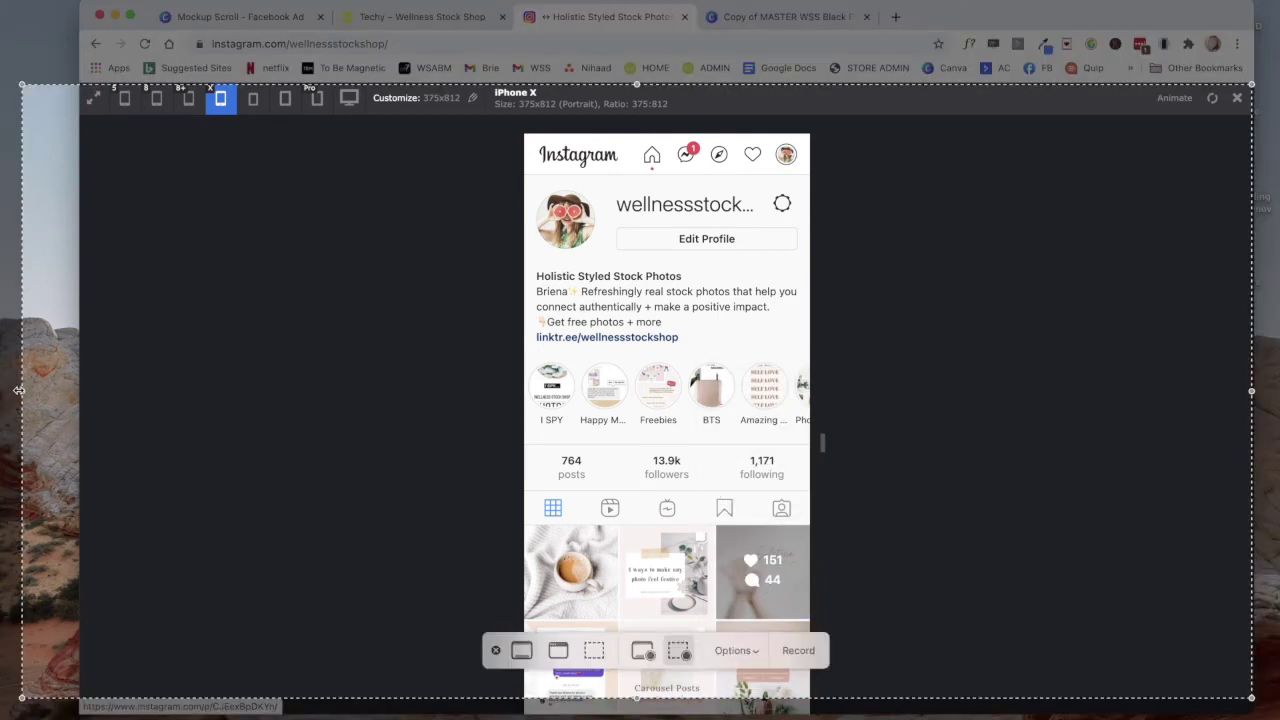
drag(19, 390, 525, 392)
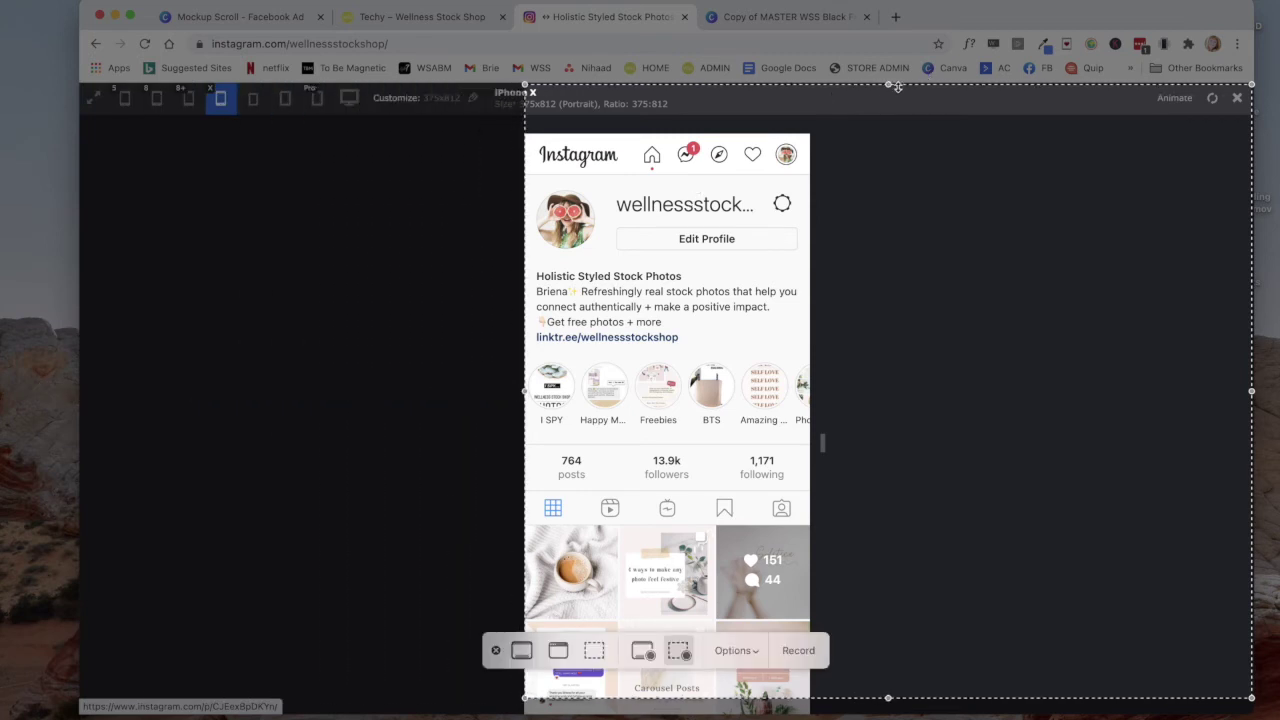
drag(897, 87, 864, 133)
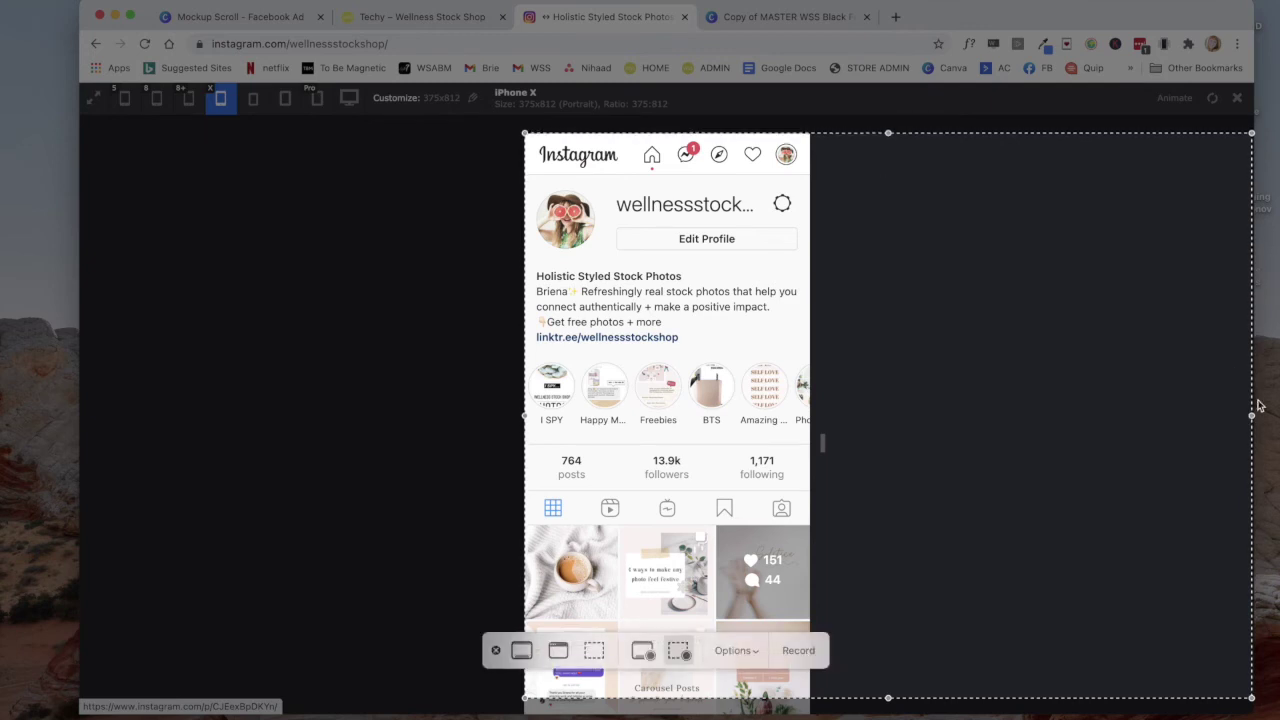
drag(1251, 415, 808, 424)
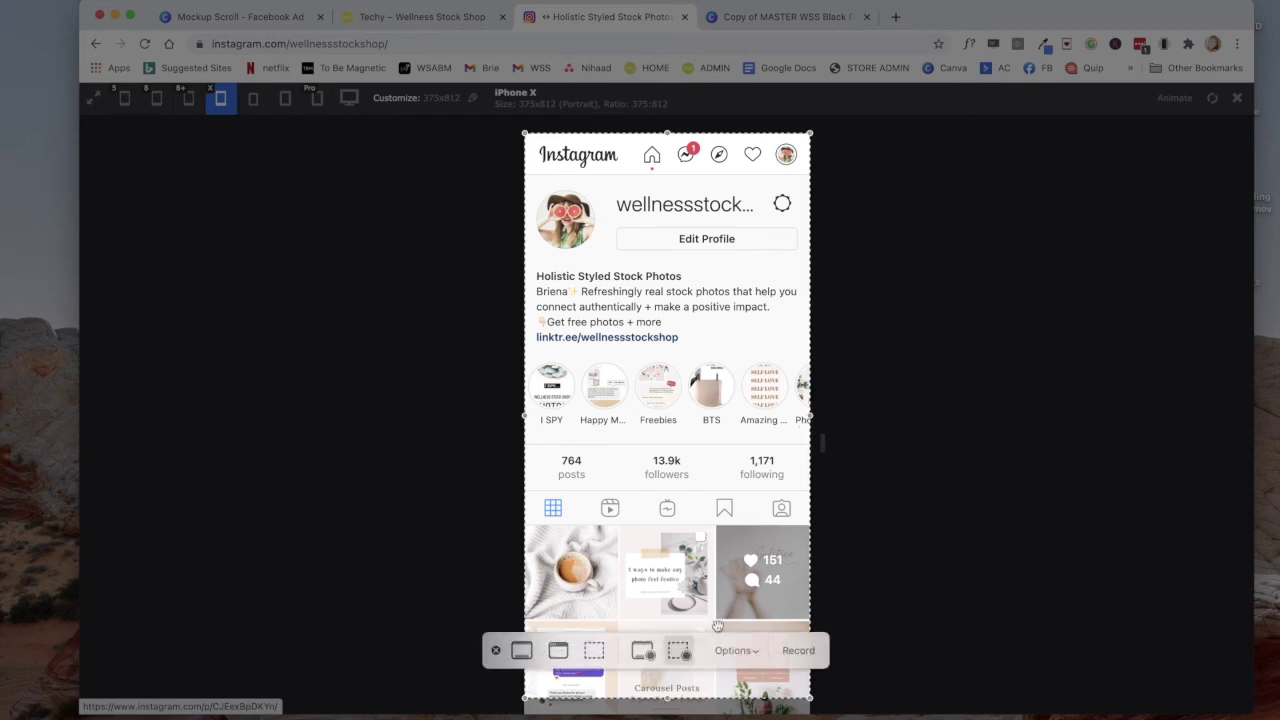
drag(665, 698, 667, 712)
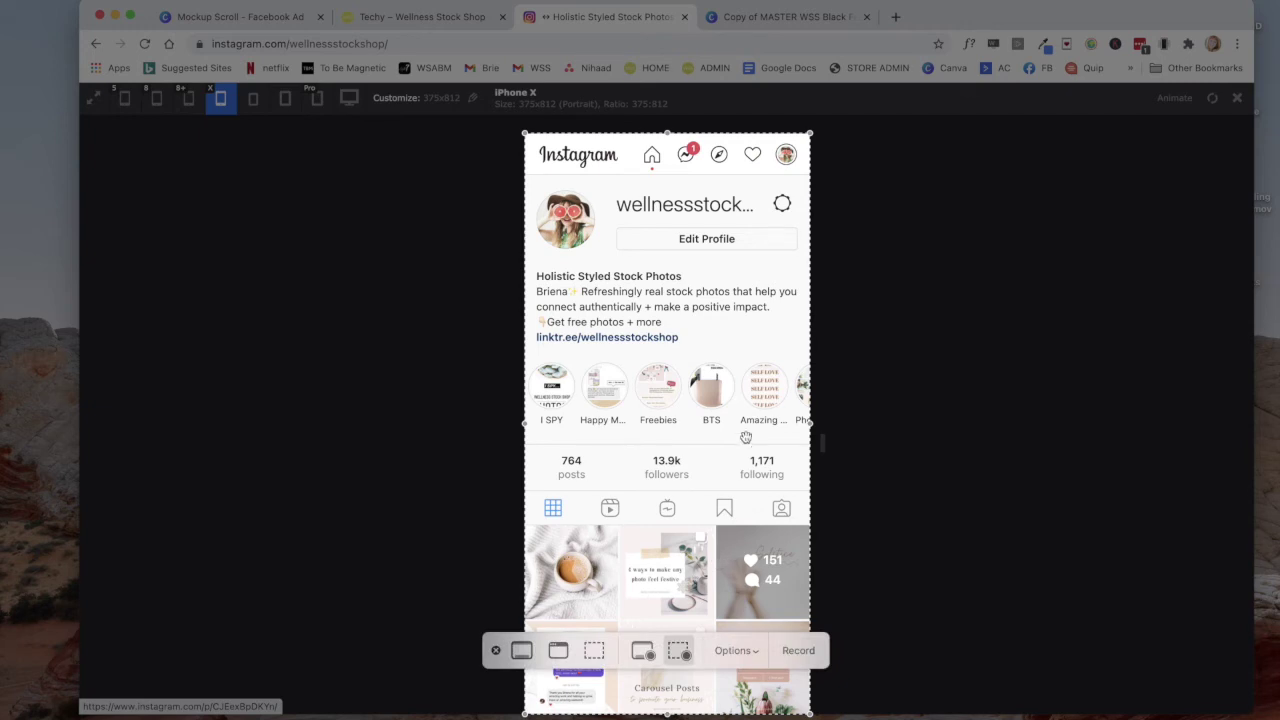
click(797, 651)
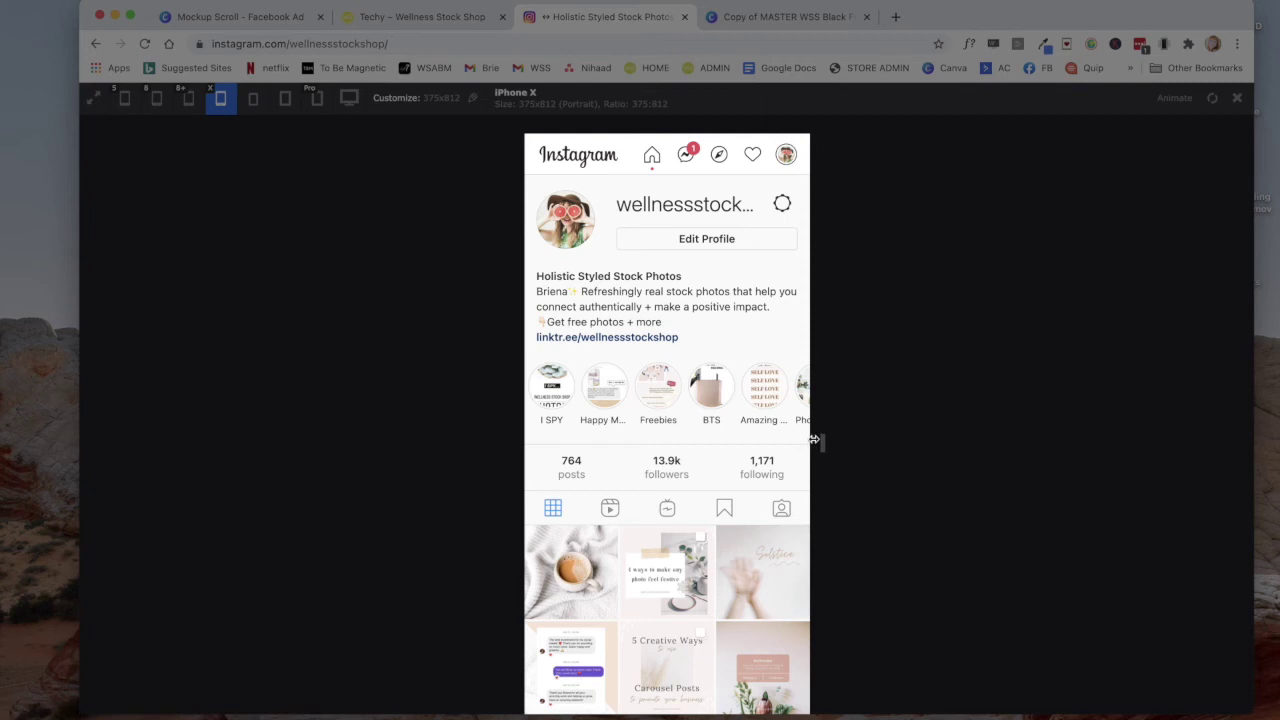
scroll(810, 435, down, 3)
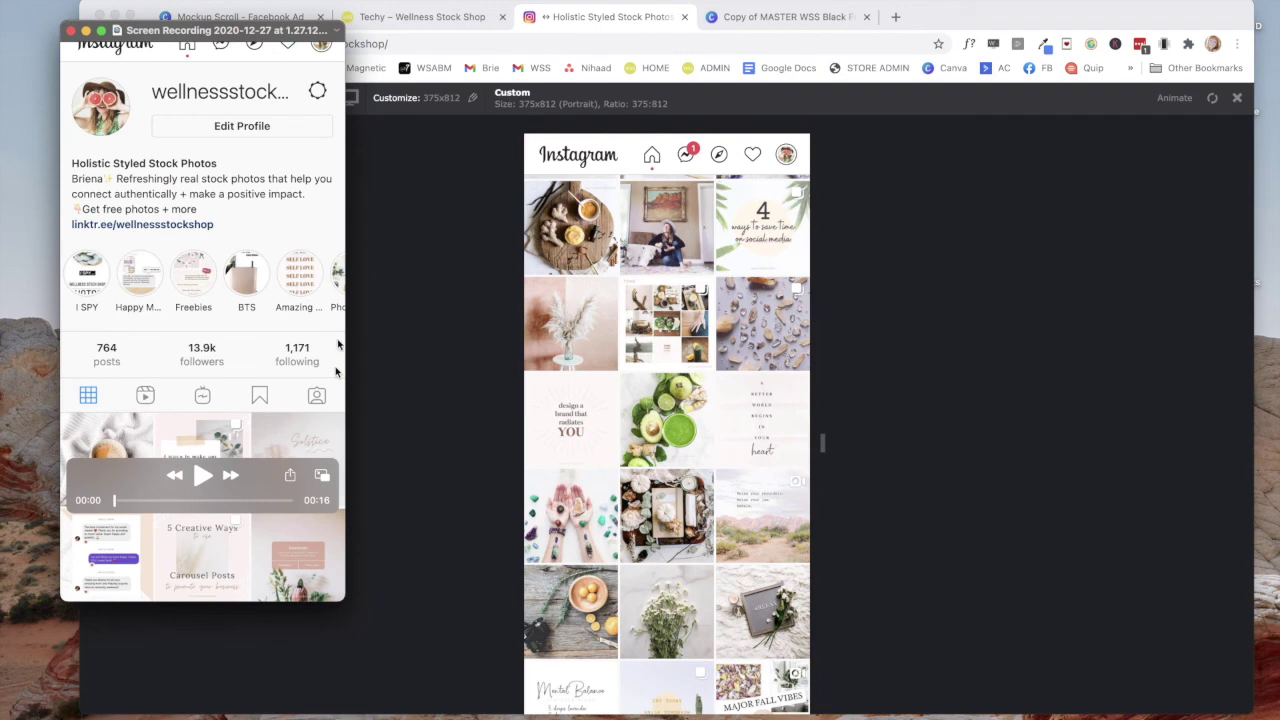
- Upload the Instagram scroll recording from the computer into Canva's Uploads
click(748, 17)
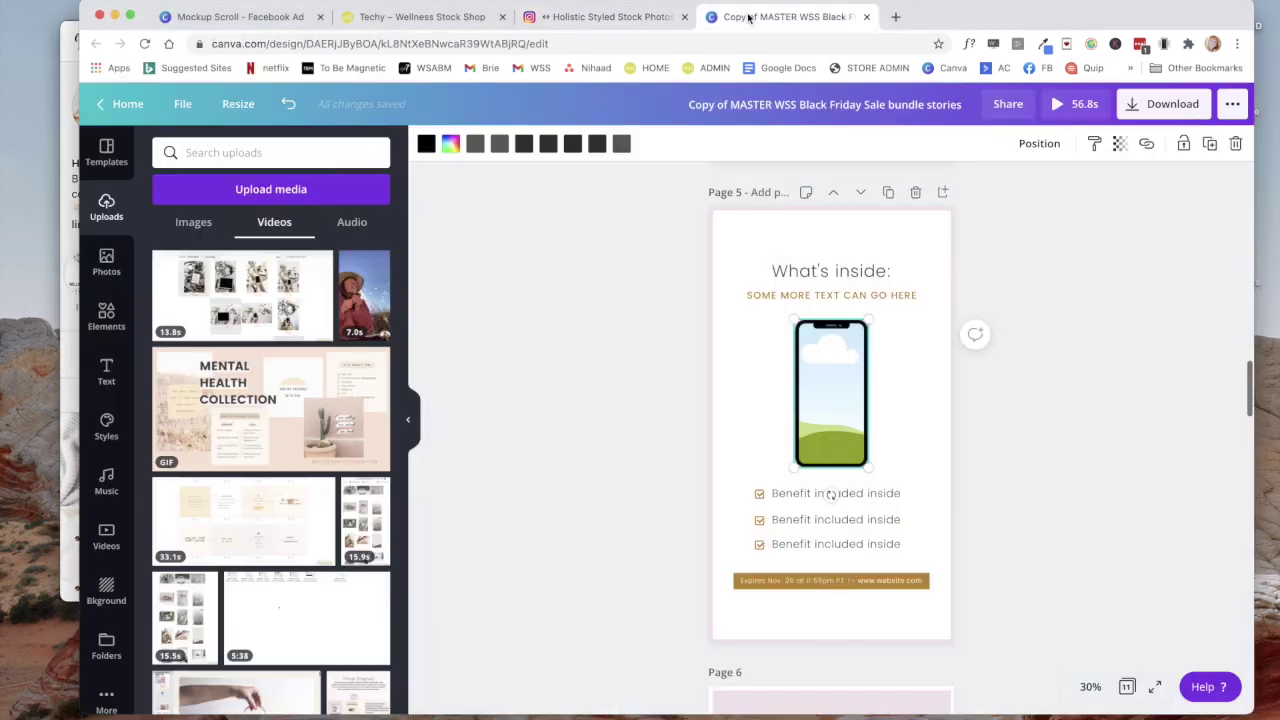
click(266, 204)
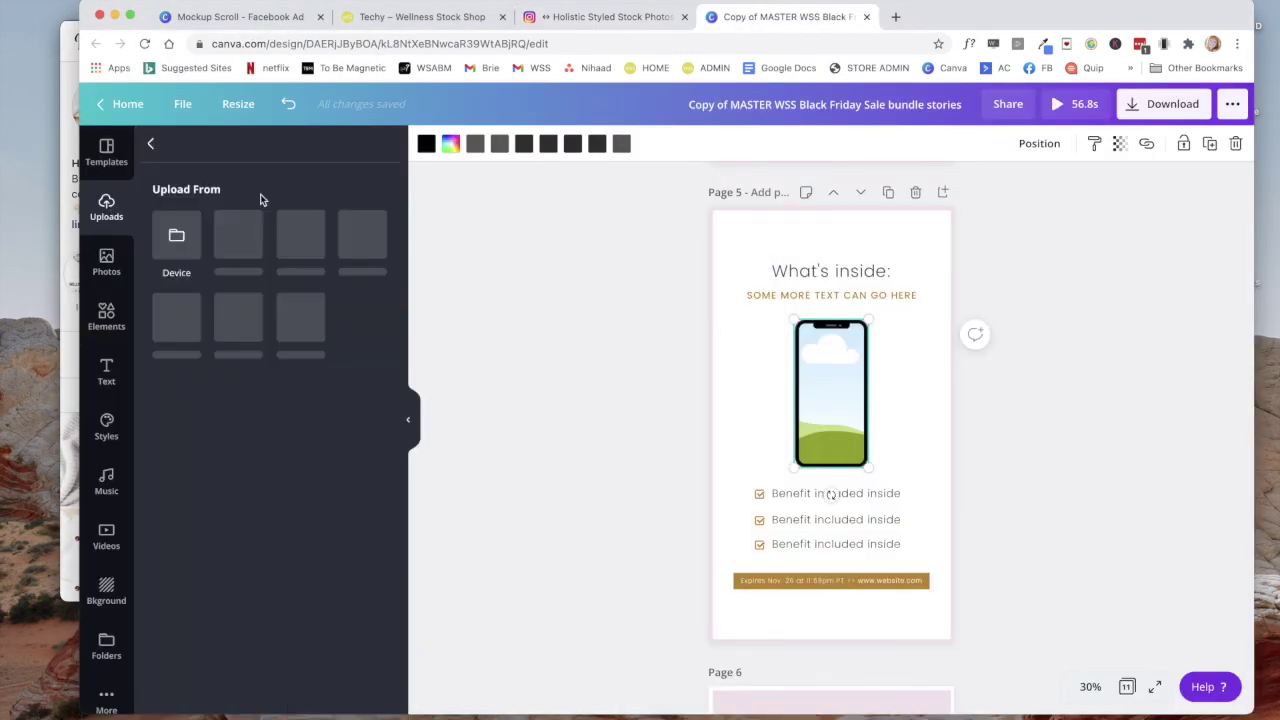
click(177, 240)
key(Escape)
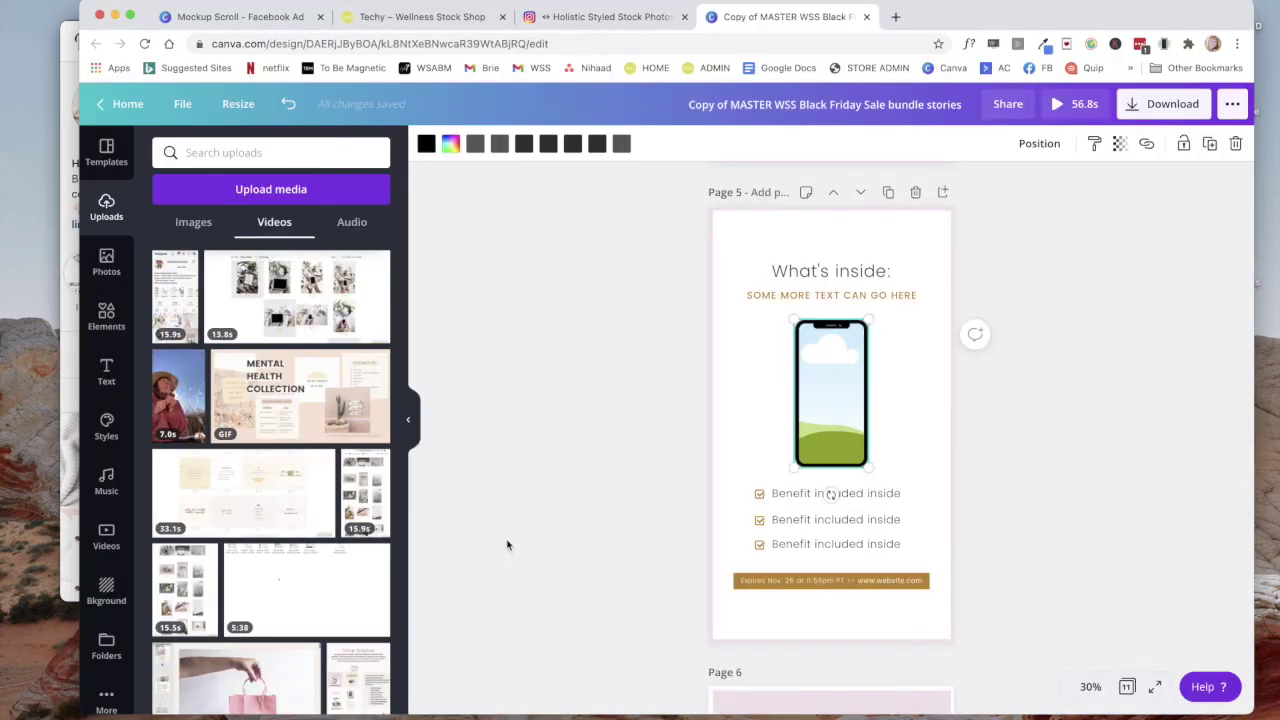
- Place the 15.9s scroll video into the phone frame on page 5
drag(175, 295, 830, 395)
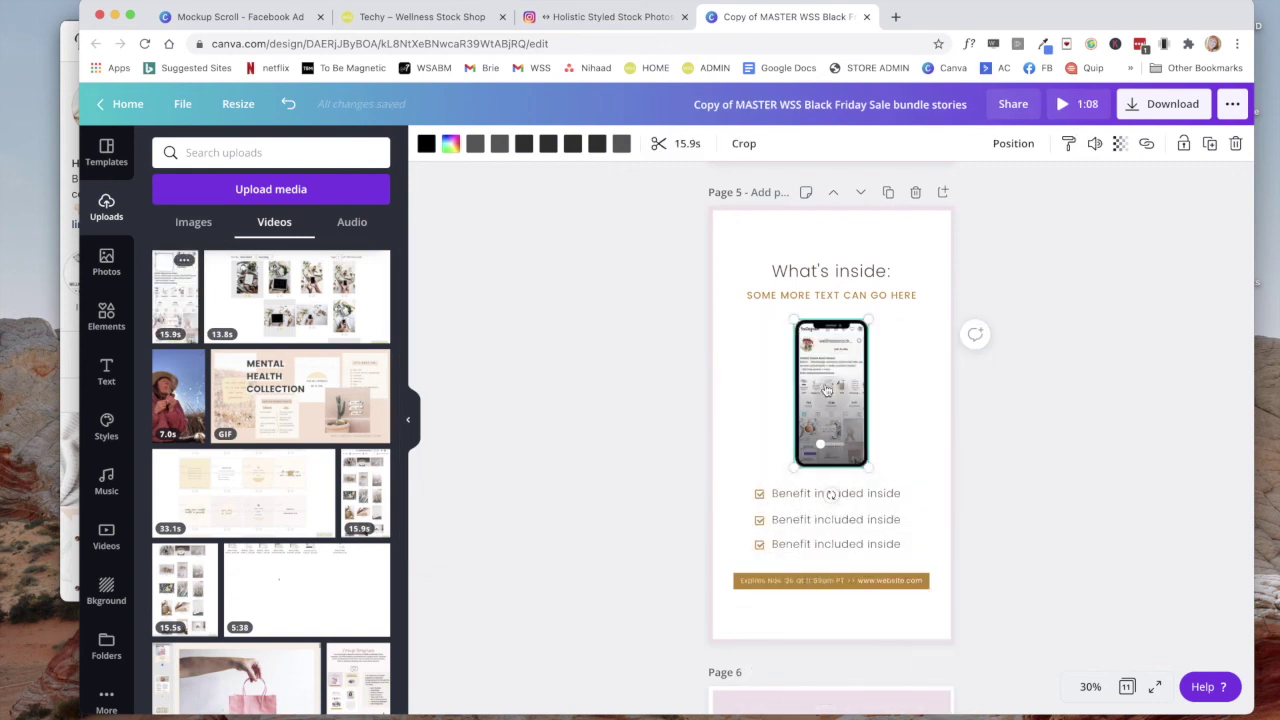
click(922, 442)
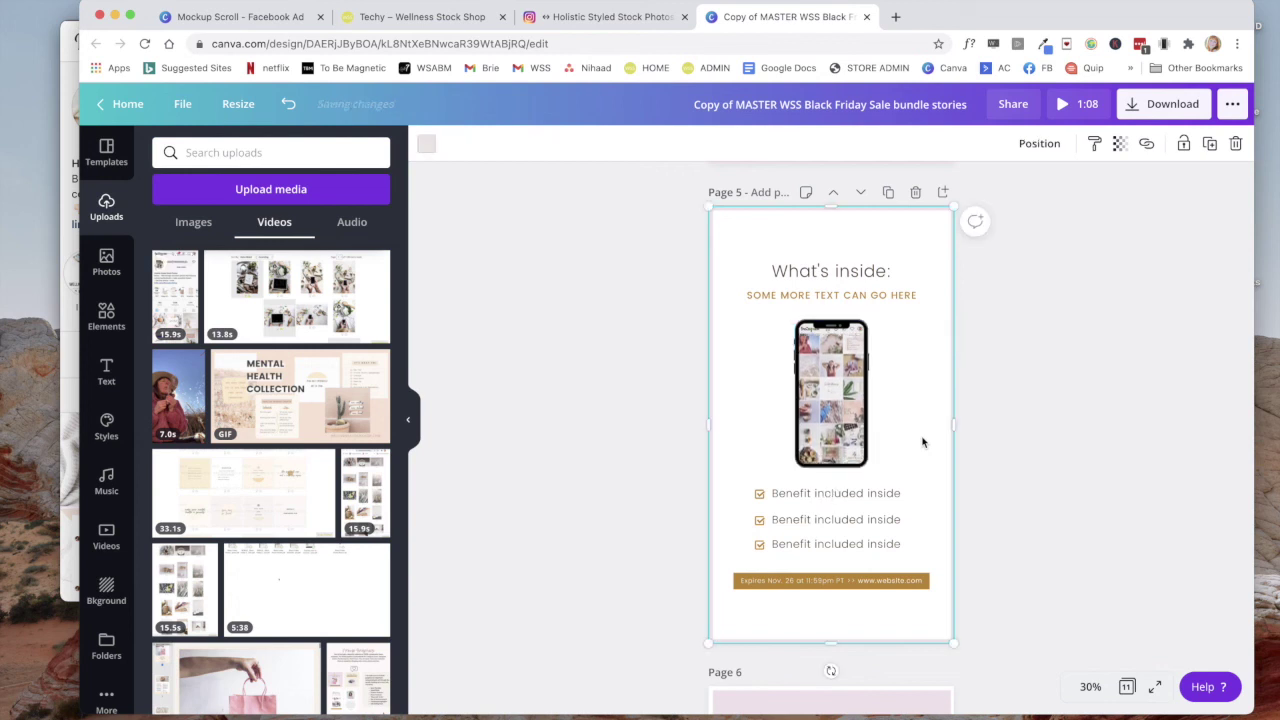
click(556, 497)
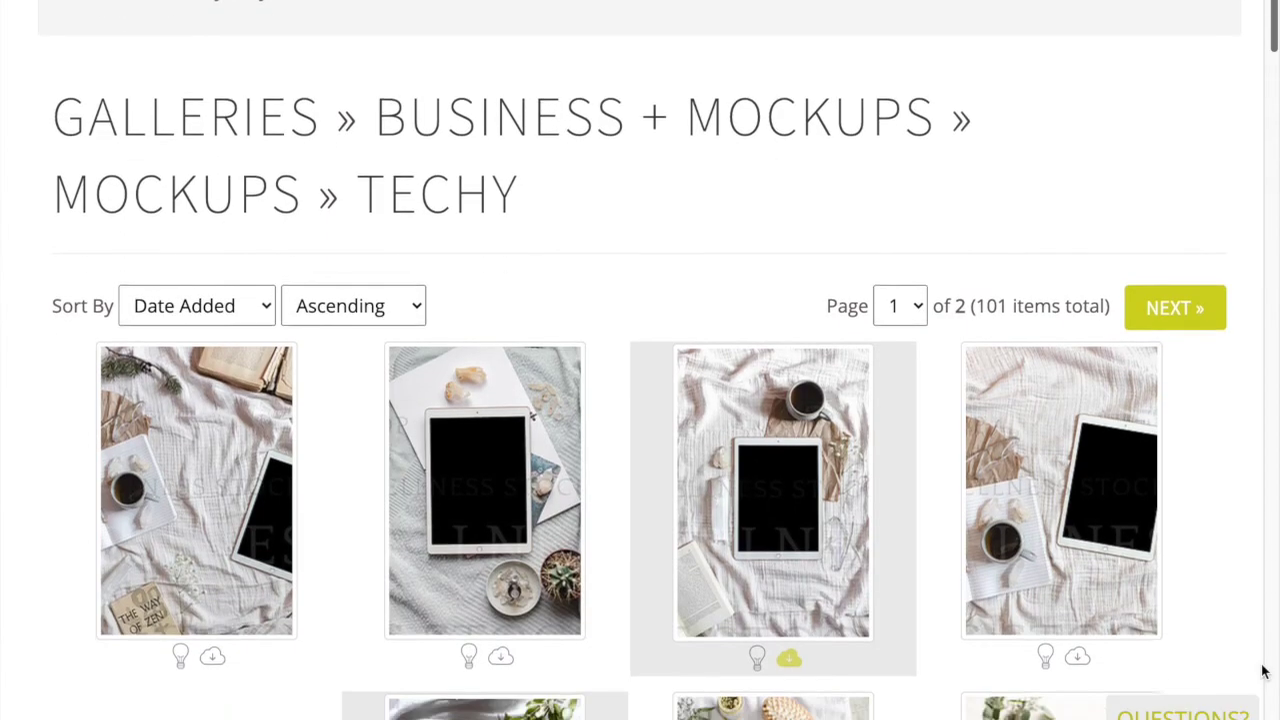
- Scroll down through the device mockup photos and the Instagram story template designs
scroll(1263, 672, down, 8)
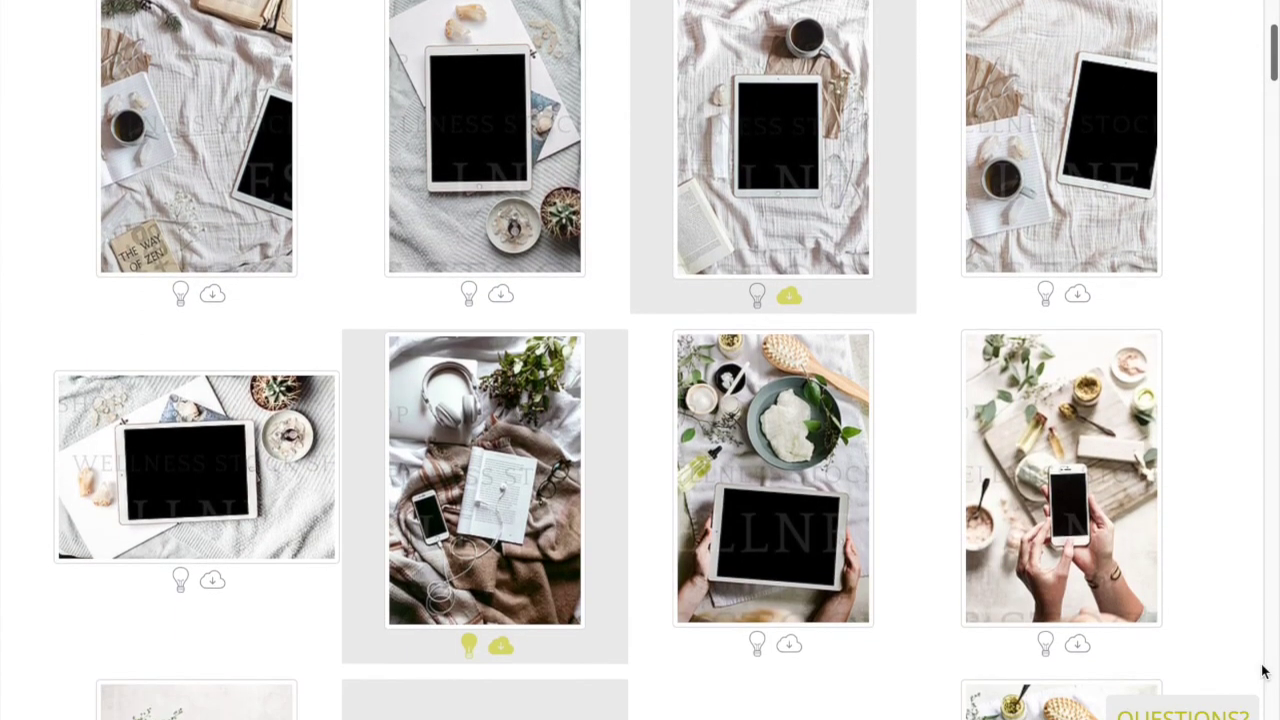
scroll(1263, 672, down, 6)
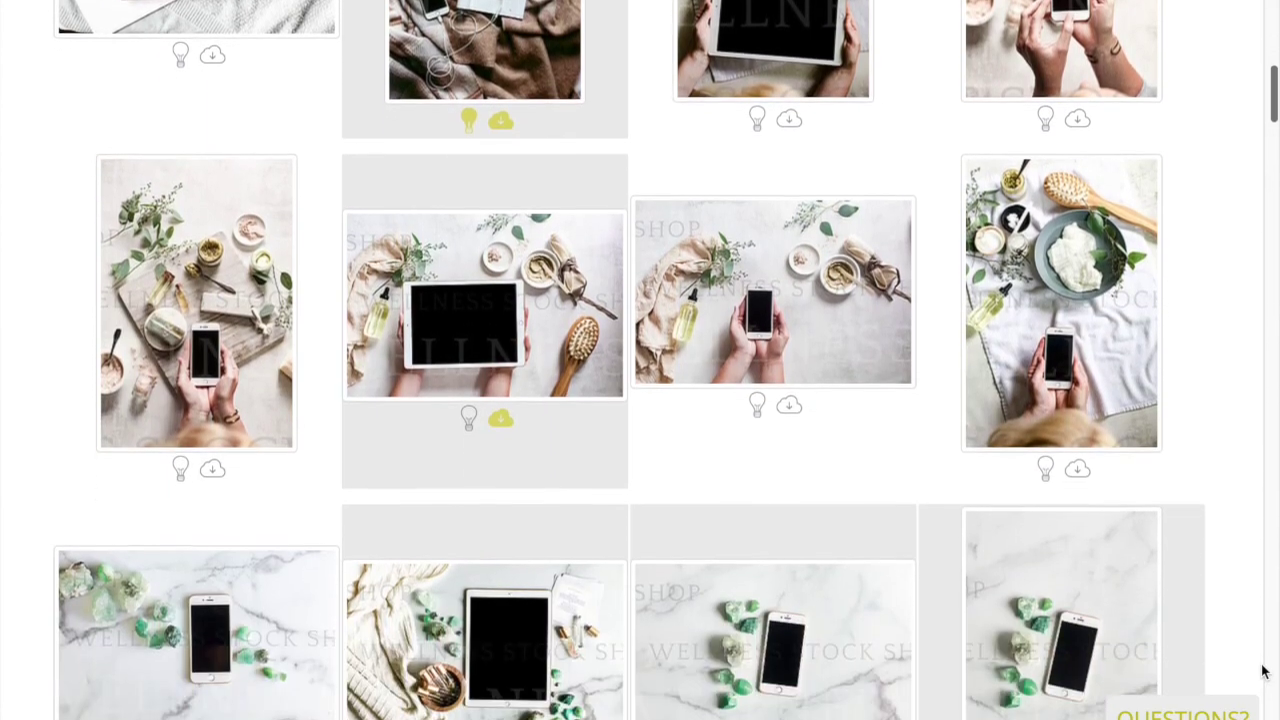
scroll(1263, 672, down, 6)
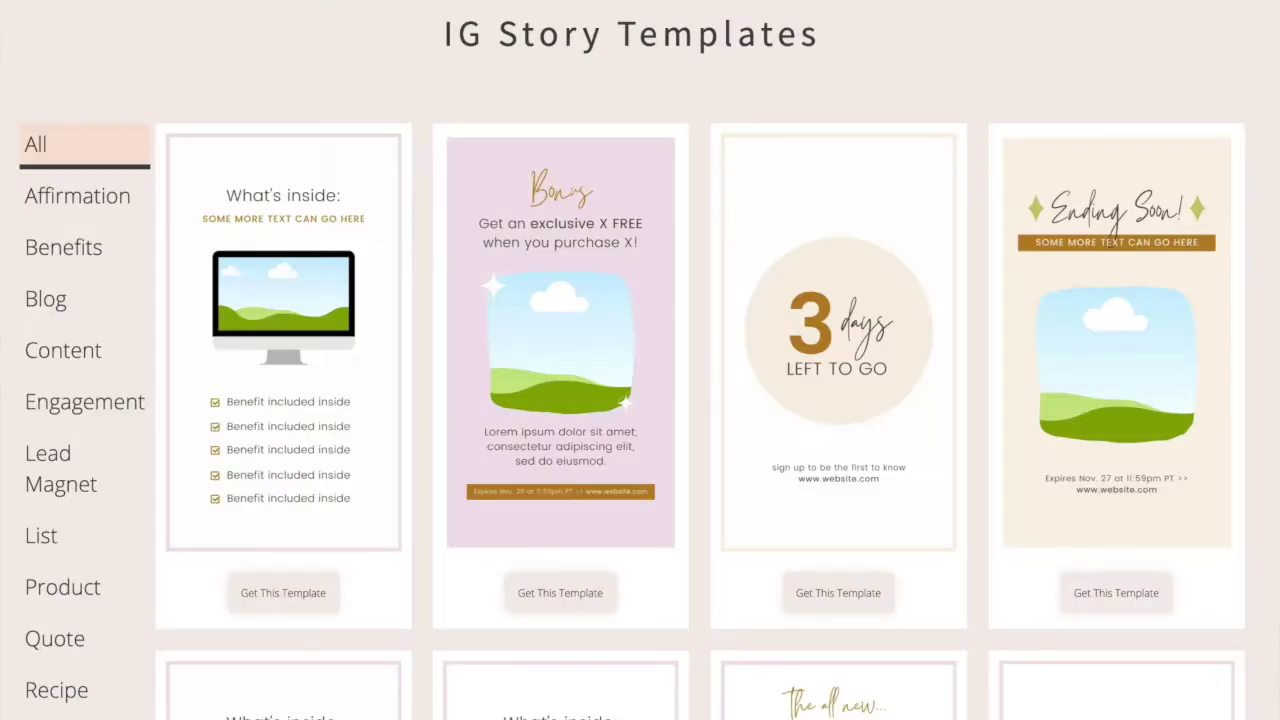
scroll(1270, 650, down, 6)
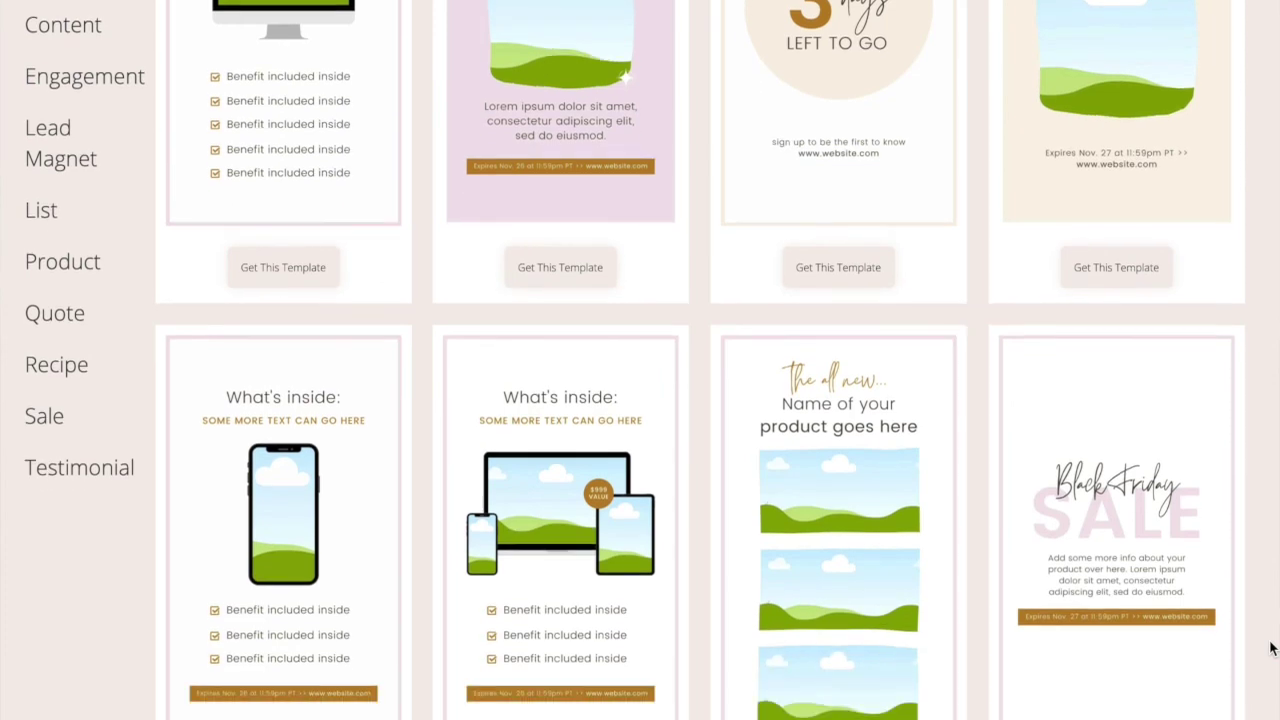
scroll(1271, 648, down, 11)
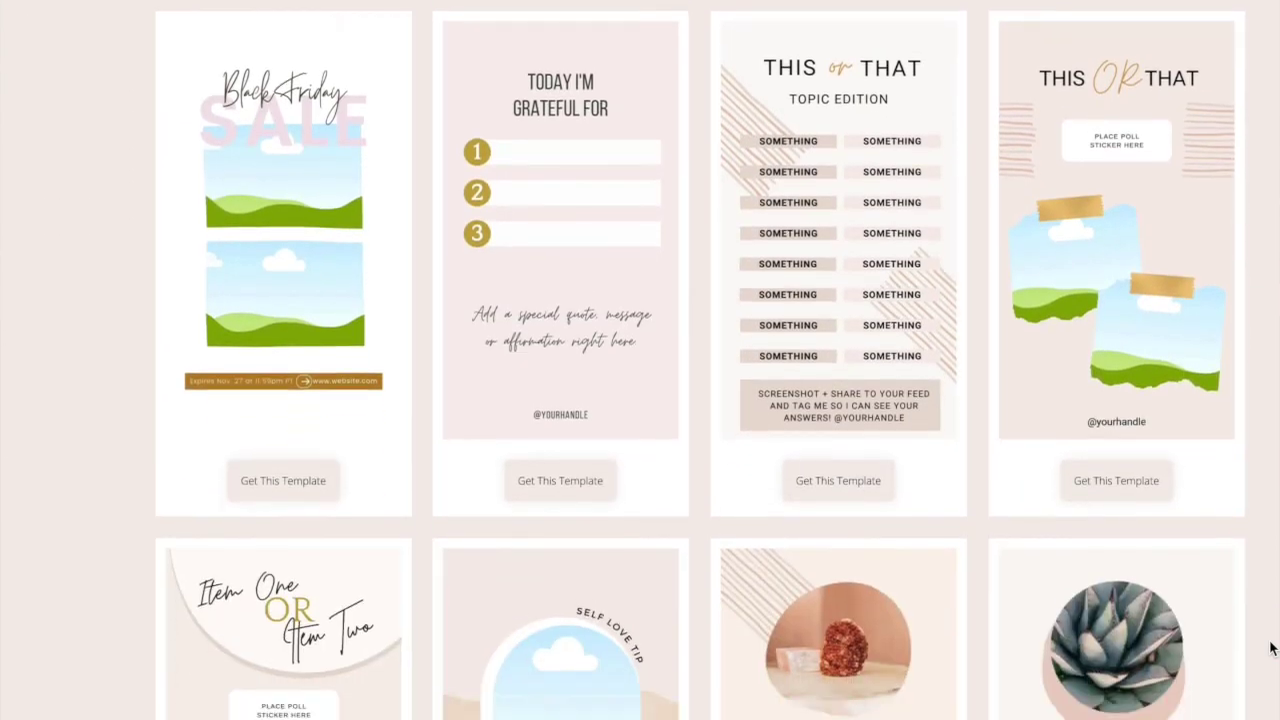
scroll(1271, 648, down, 1)
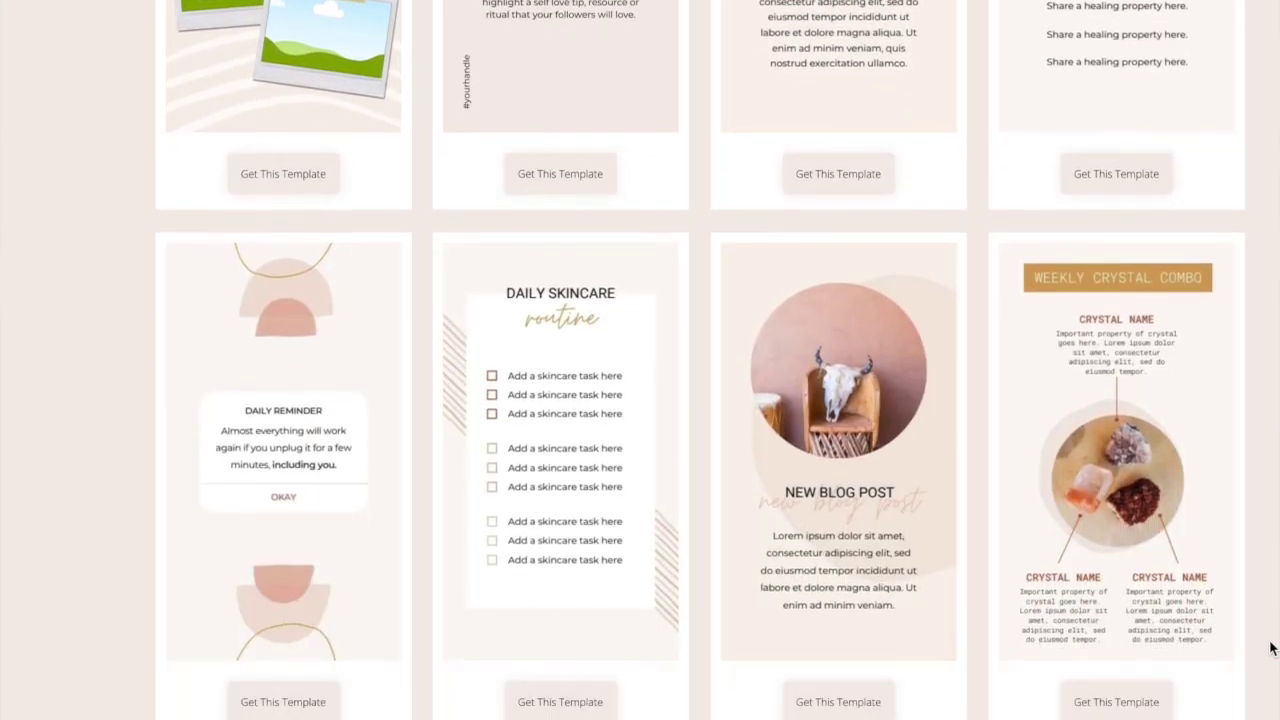